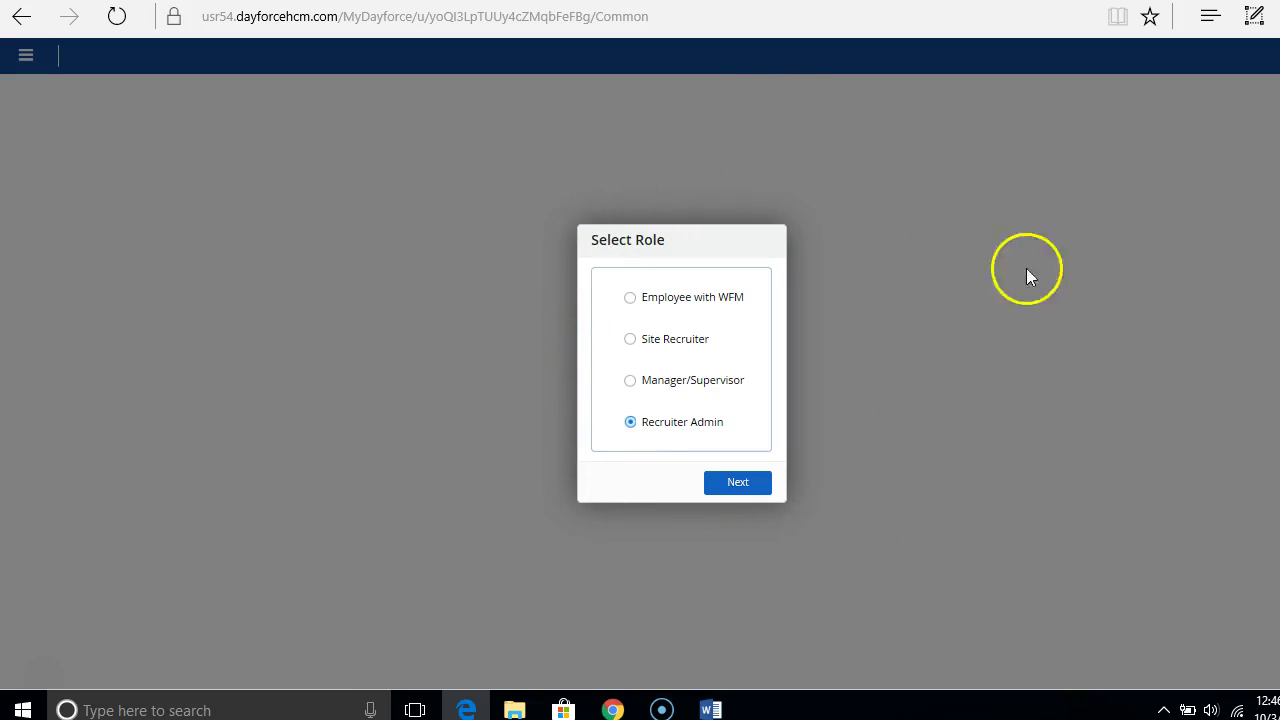
Step: Enter with the Site Recruiter role and start a new job requisition in Recruiting
{"action": "left_click", "coordinate": [629, 340]}
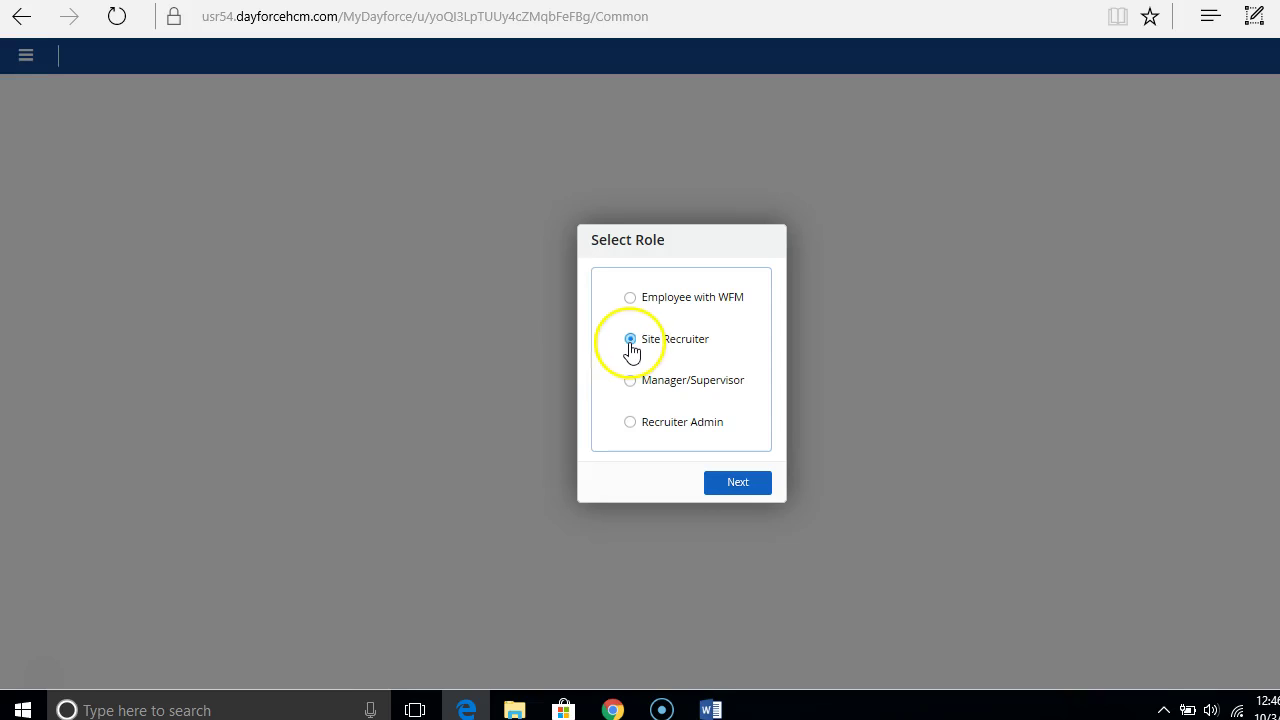
{"action": "left_click", "coordinate": [740, 483]}
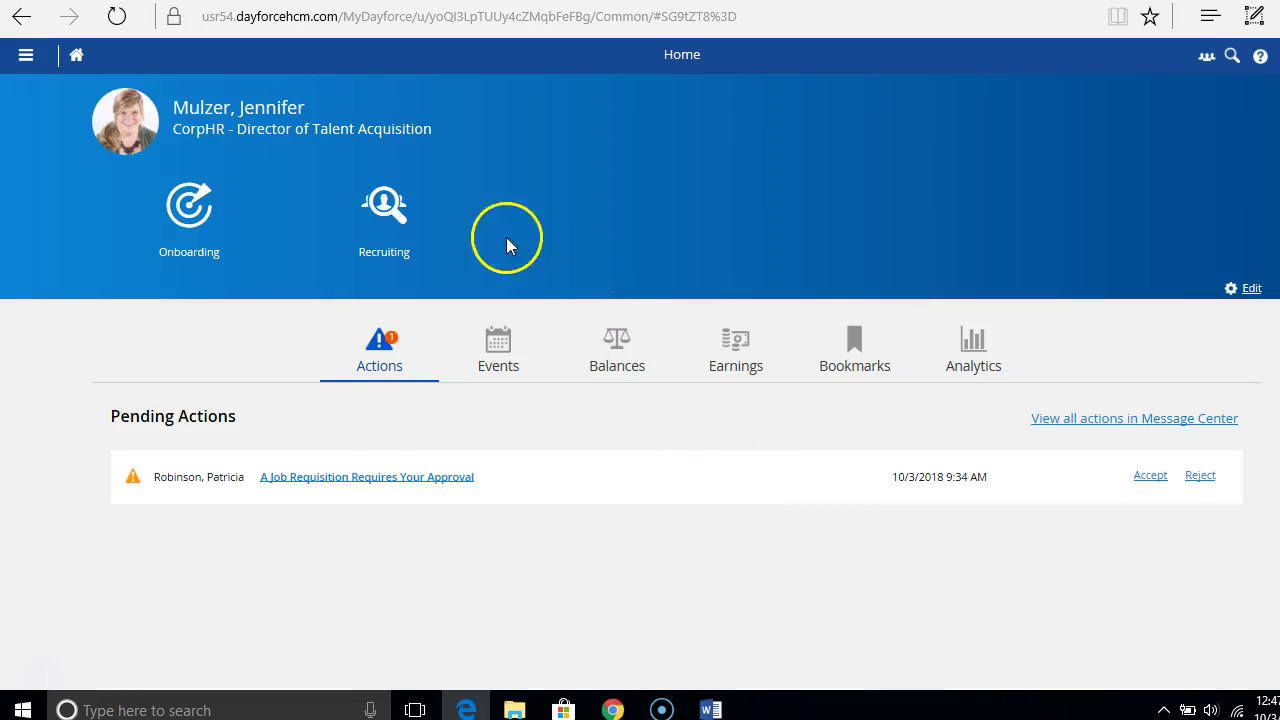
{"action": "left_click", "coordinate": [370, 224]}
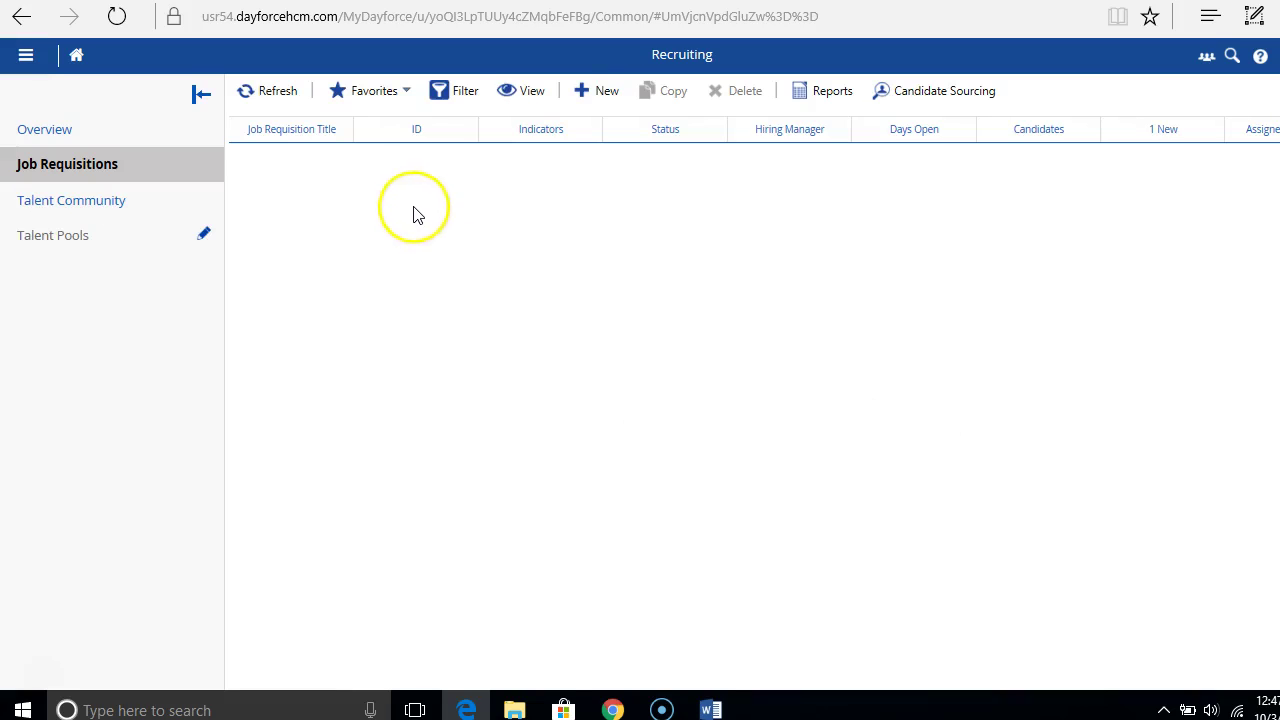
{"action": "left_click", "coordinate": [600, 100]}
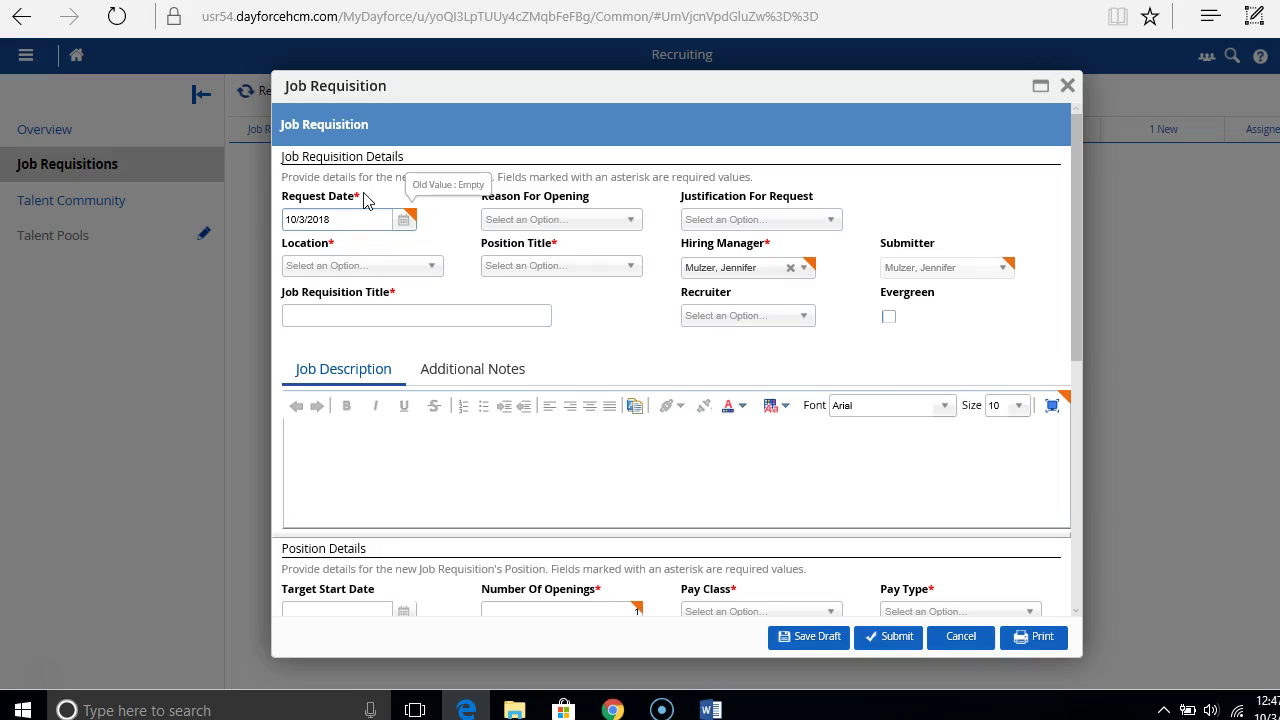
Step: Search the locations for Indianapolis and set the requisition's location to Indianapolis Monthly, Indy Shops - Advtsng
{"action": "left_click", "coordinate": [407, 268]}
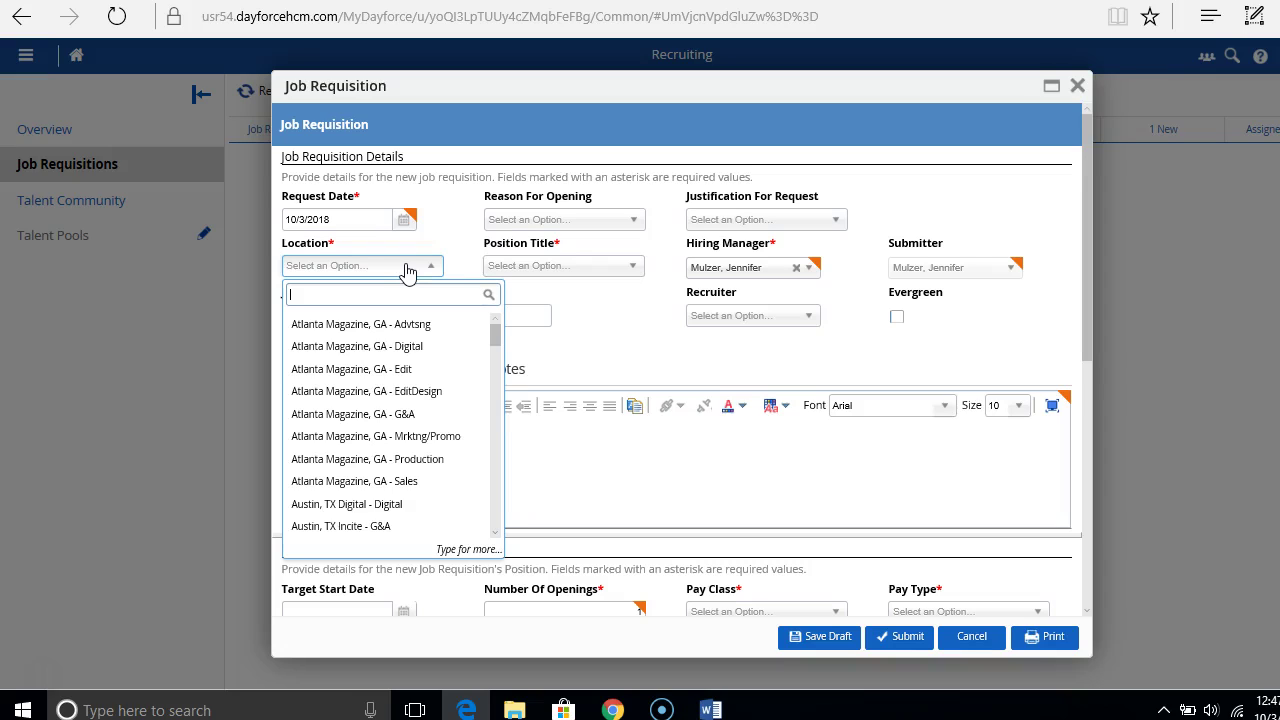
{"action": "type", "text": "ndianapolis"}
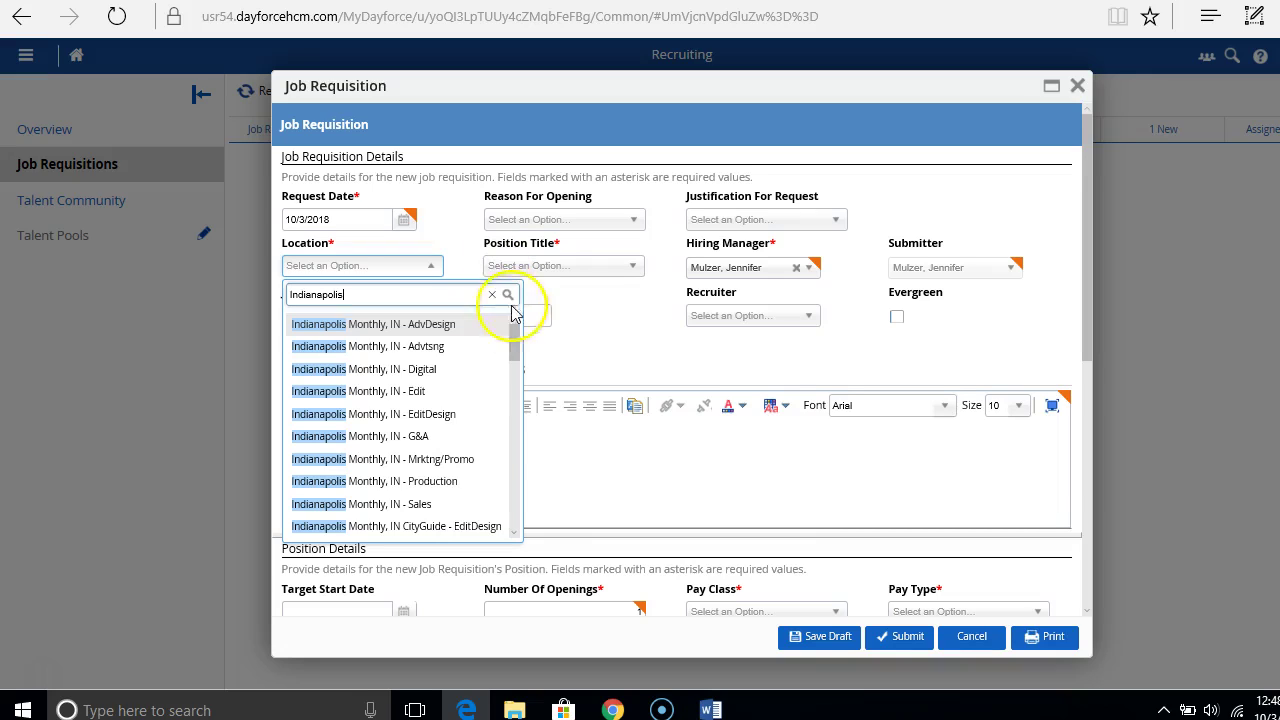
{"action": "left_click", "coordinate": [513, 534]}
{"action": "left_click", "coordinate": [513, 534]}
{"action": "left_click", "coordinate": [513, 534]}
{"action": "left_click", "coordinate": [514, 537]}
{"action": "left_click", "coordinate": [514, 537]}
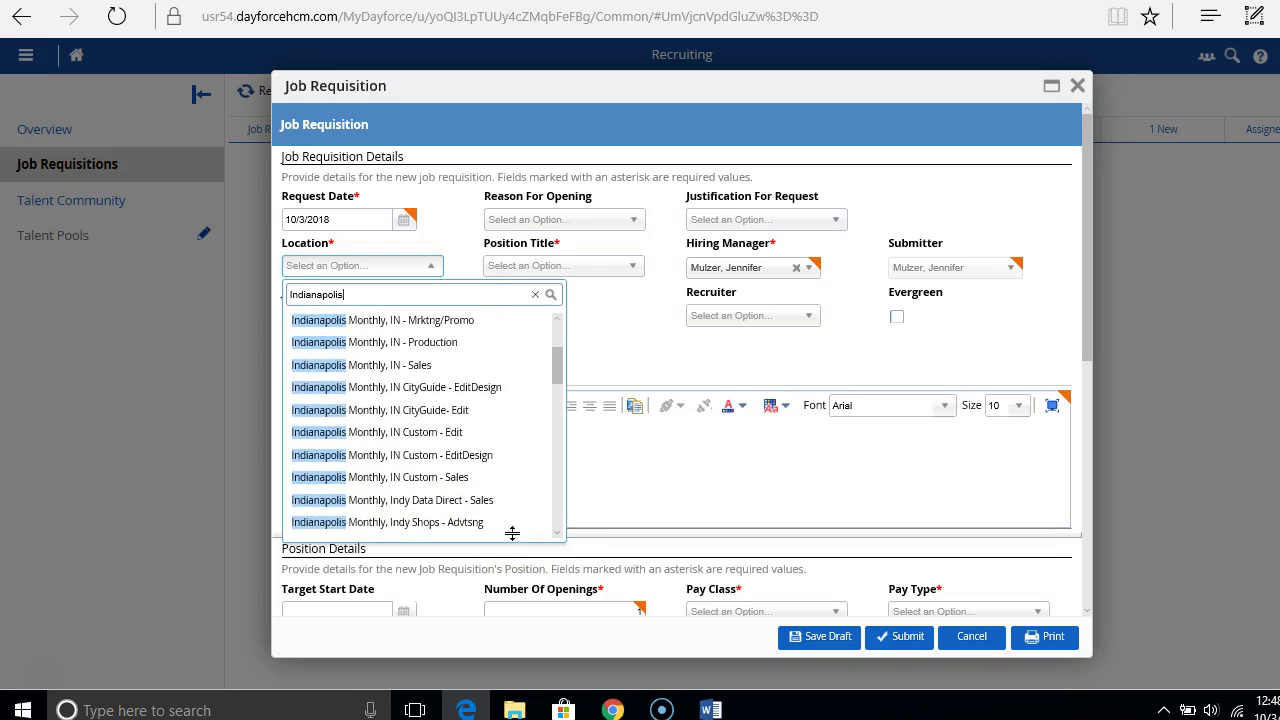
{"action": "left_click", "coordinate": [505, 523]}
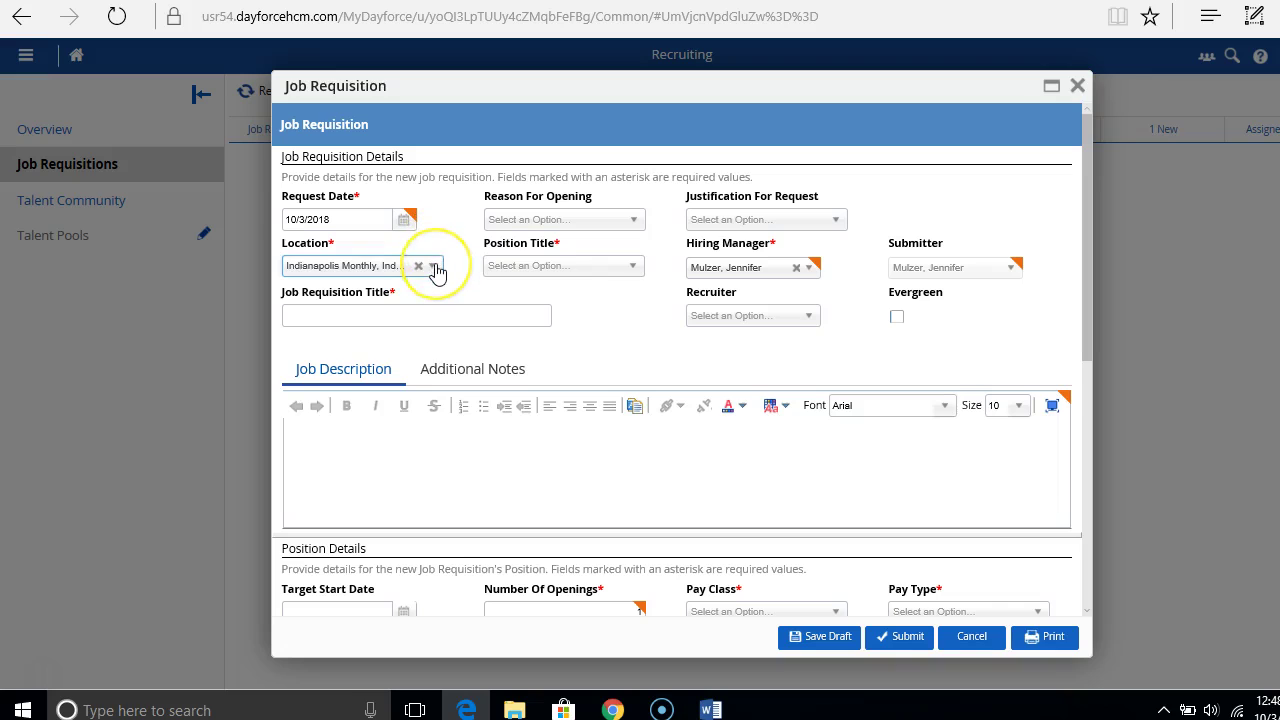
Step: Change the requisition's location to Indianapolis, IN Digital - Digital
{"action": "left_click", "coordinate": [433, 266]}
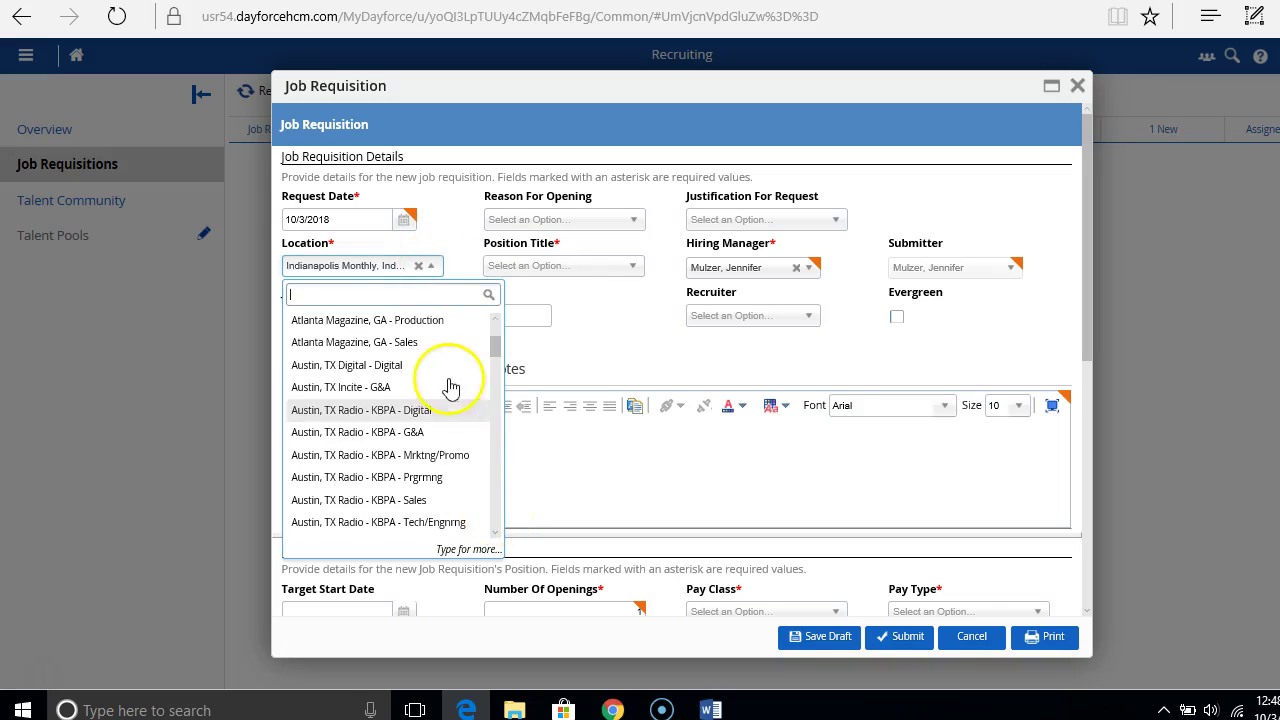
{"action": "type", "text": "I"}
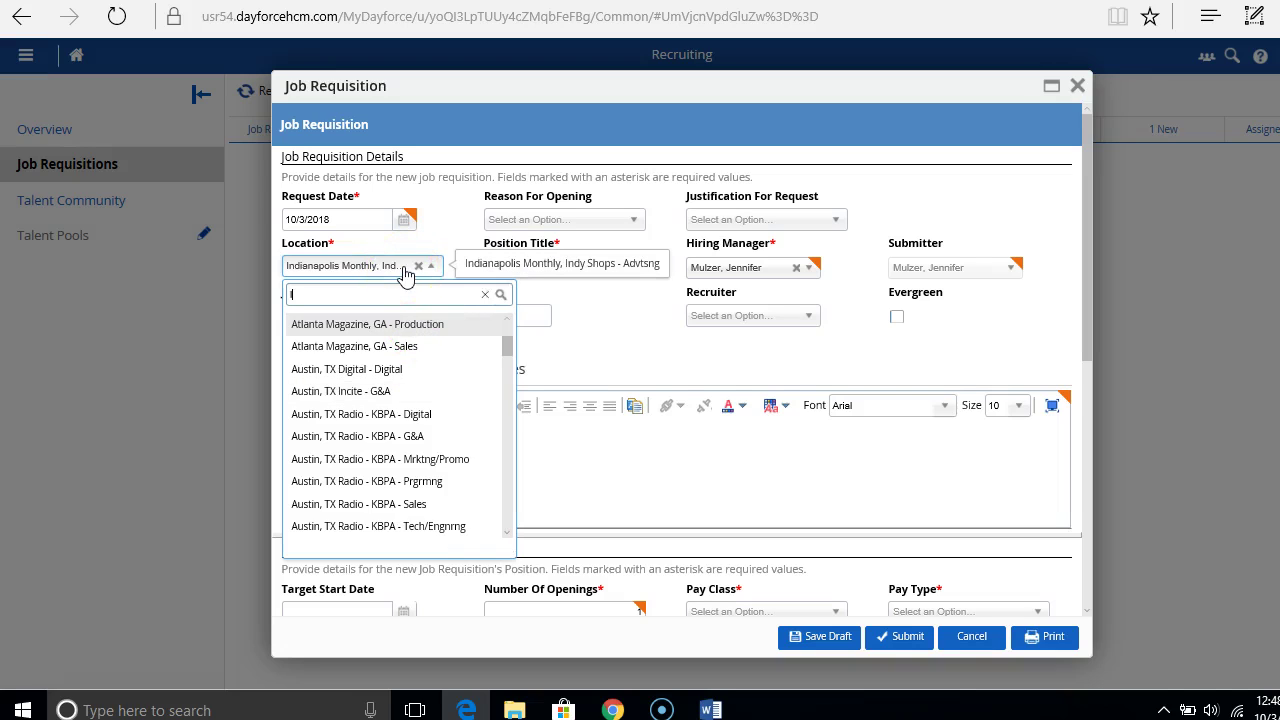
{"action": "type", "text": "ndianapolis"}
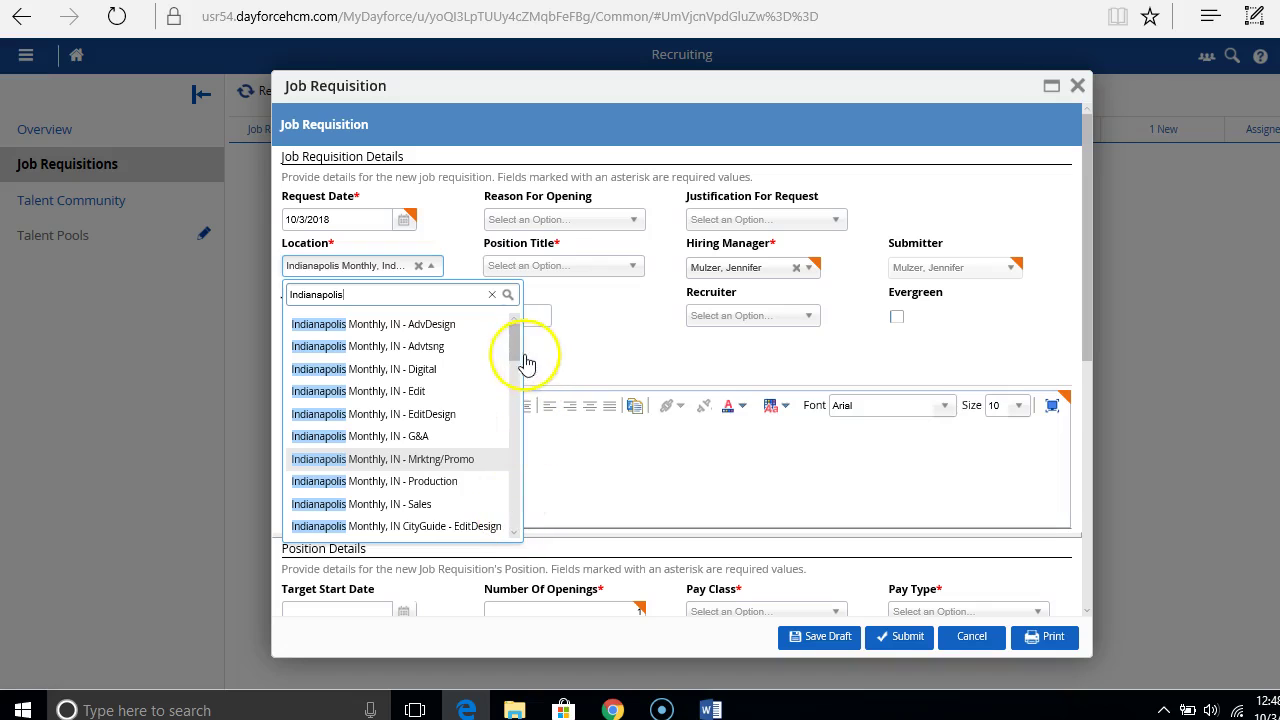
{"action": "left_click_drag", "start_coordinate": [516, 349], "coordinate": [527, 424]}
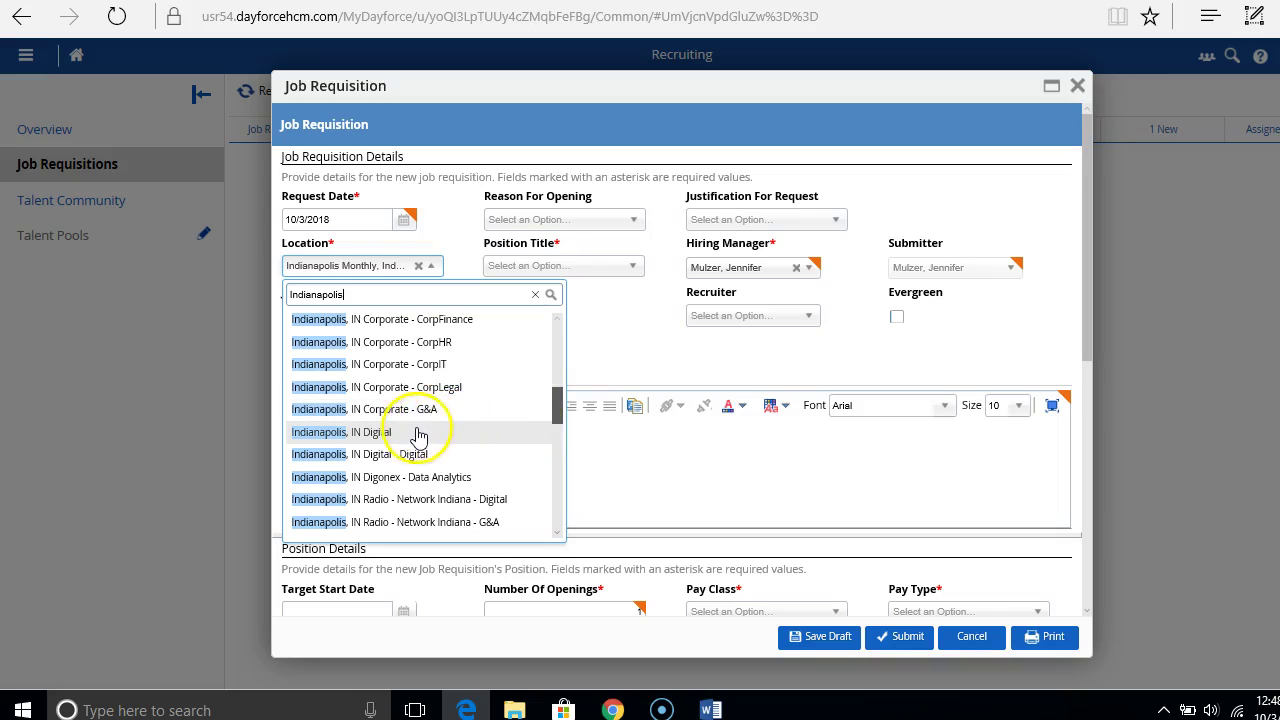
{"action": "left_click", "coordinate": [414, 455]}
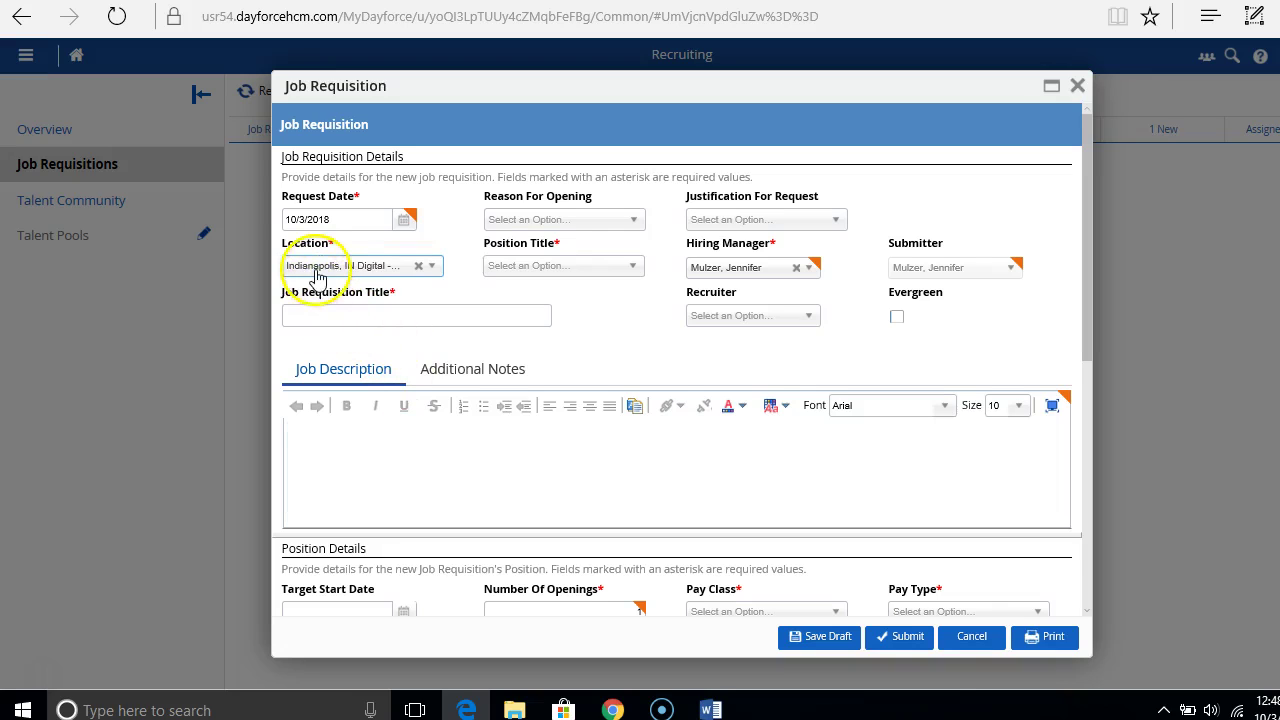
Step: Set the position title to Digital - Technical Support Analyst and accept the proposed requisition title and N/A position term
{"action": "left_click", "coordinate": [631, 270]}
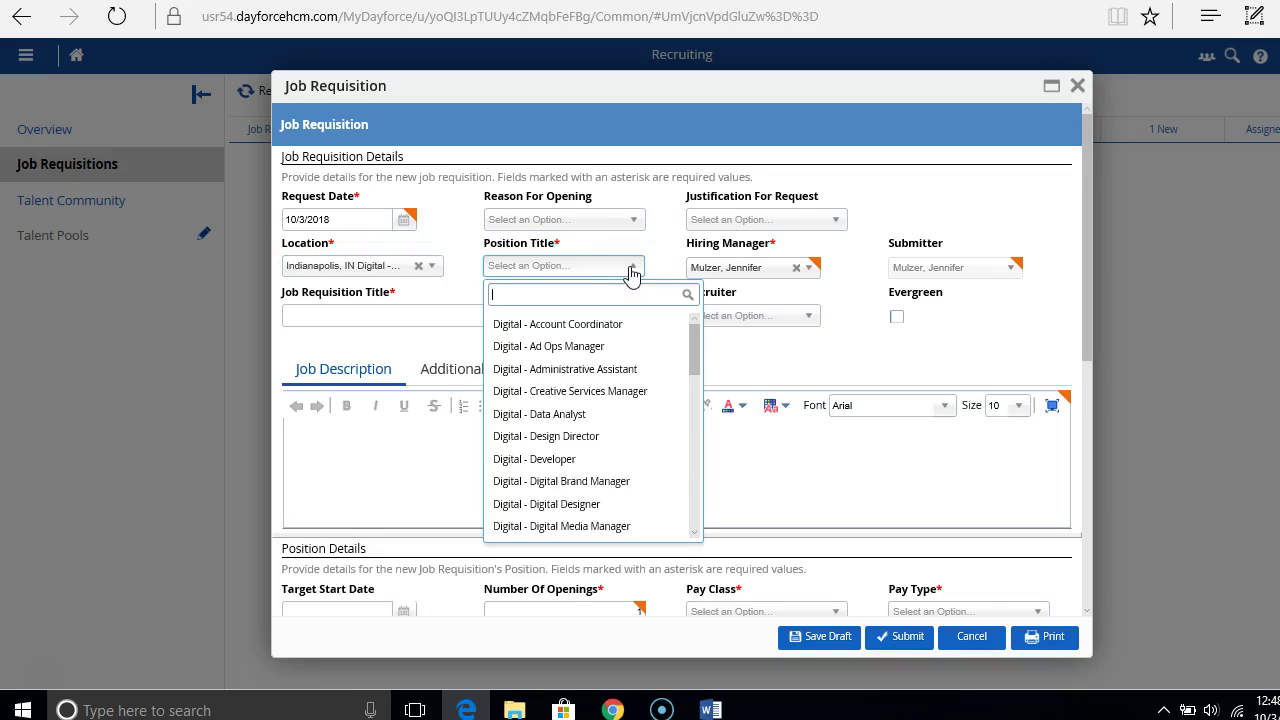
{"action": "left_click_drag", "start_coordinate": [695, 371], "coordinate": [707, 497]}
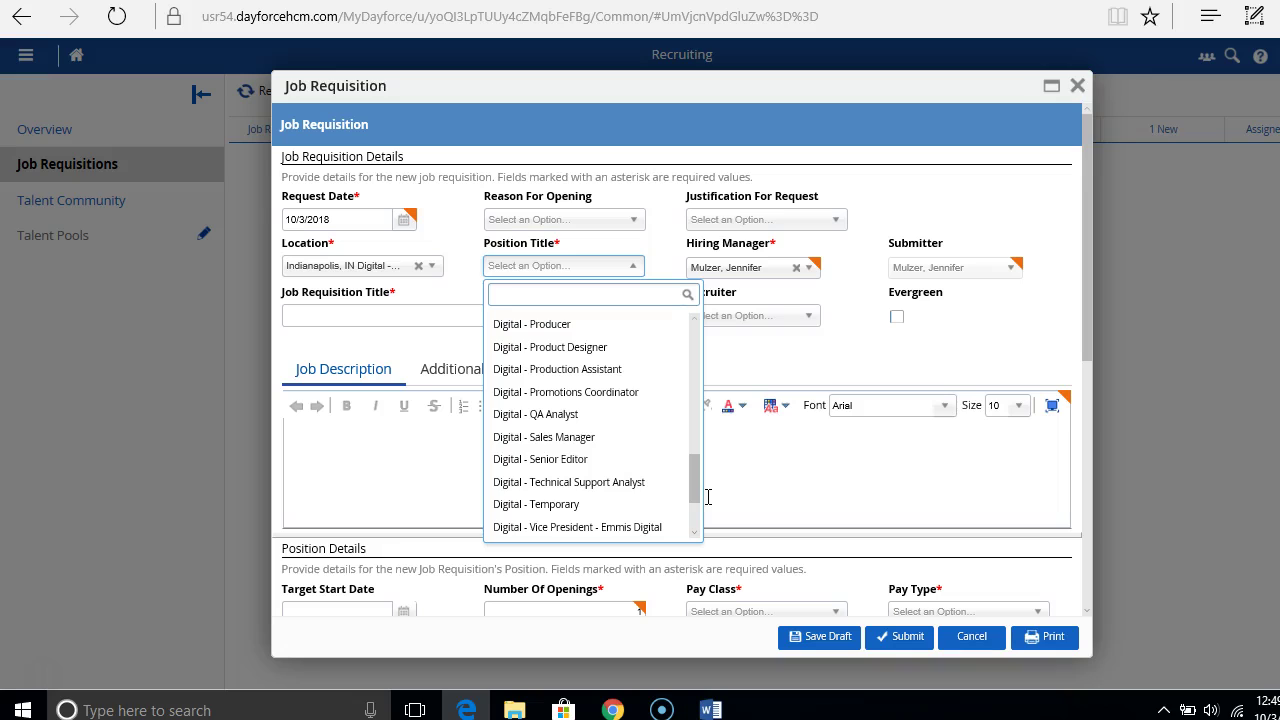
{"action": "left_click", "coordinate": [644, 482]}
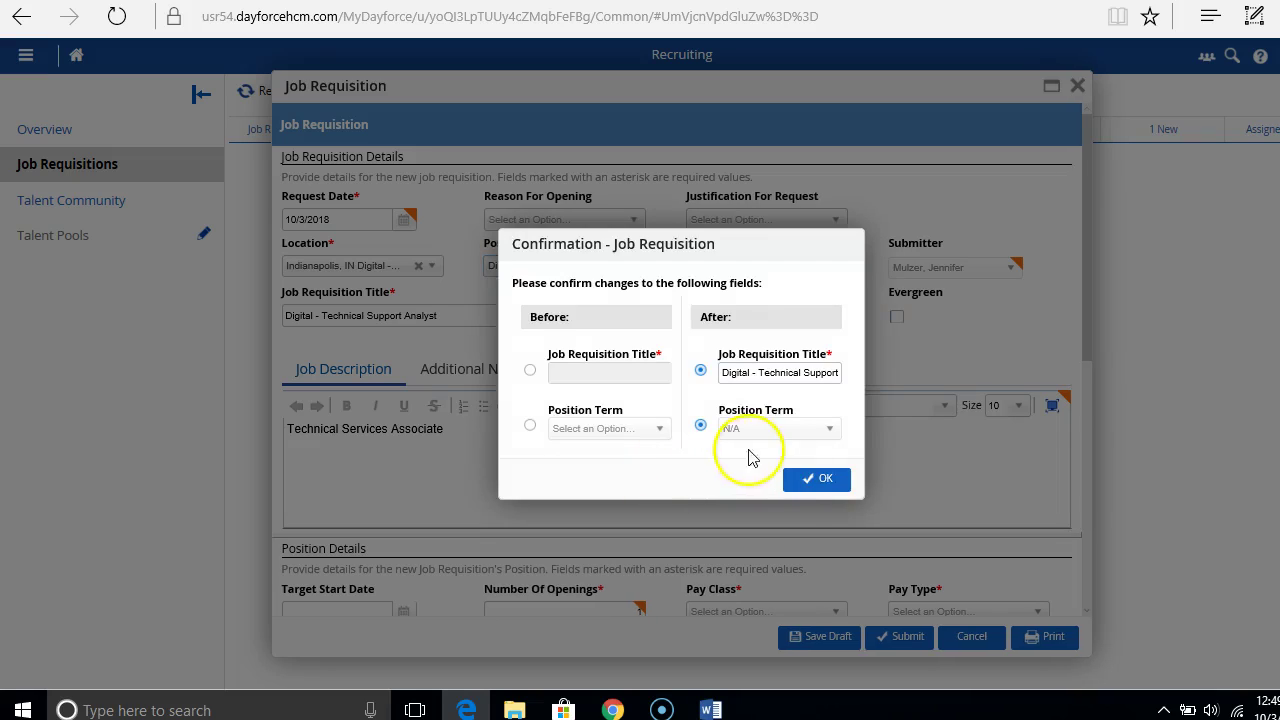
{"action": "left_click", "coordinate": [800, 481]}
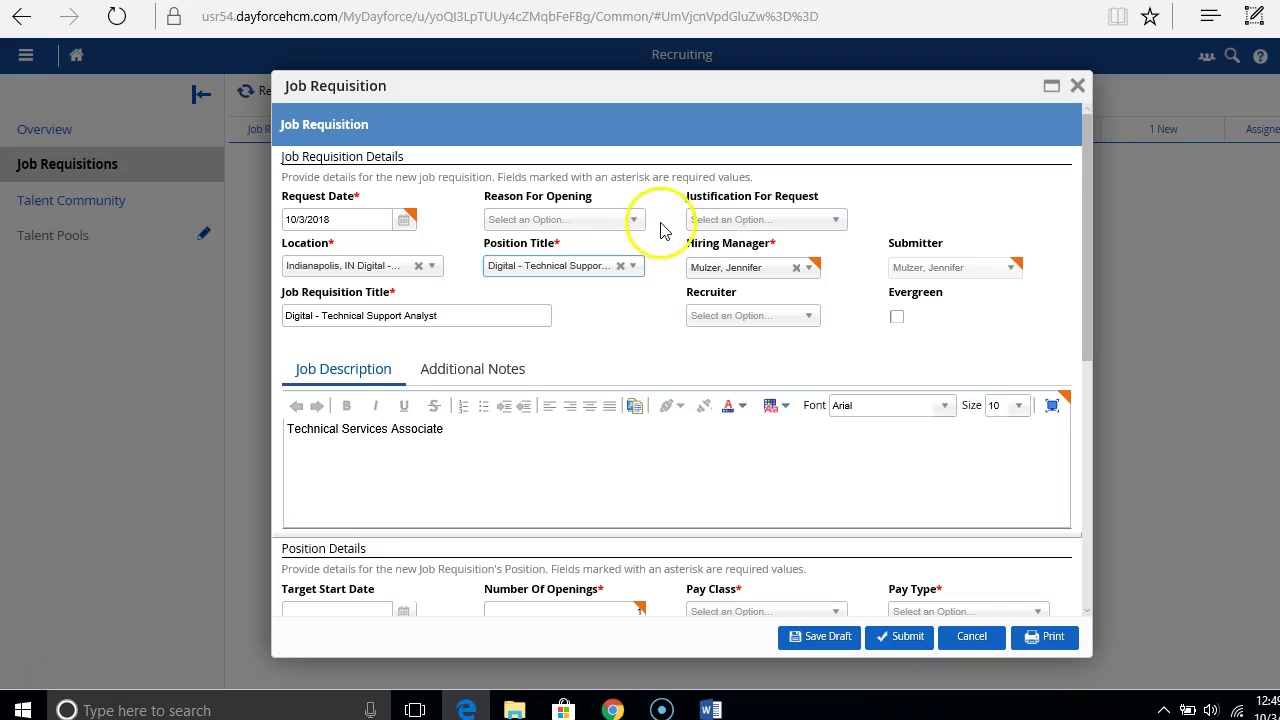
{"action": "left_click", "coordinate": [469, 311]}
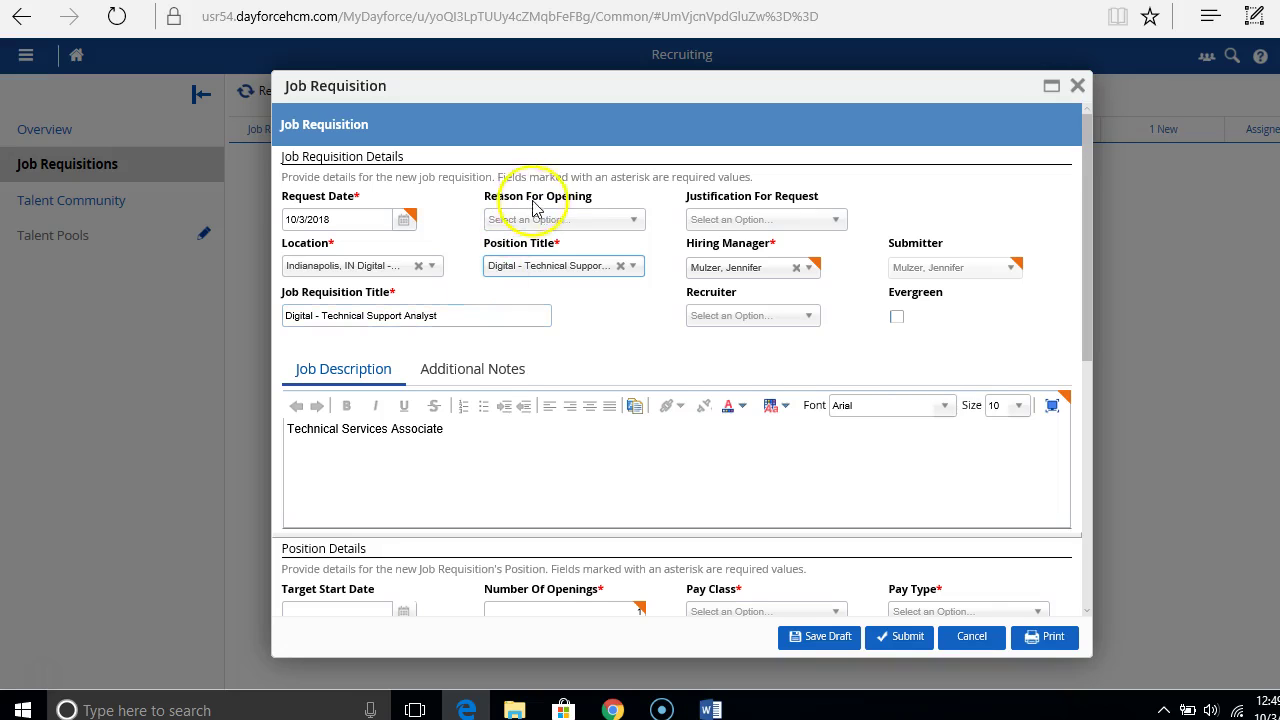
Step: Set both the reason for opening and the justification for the request to Replacement, leaving the vacating employee unselected
{"action": "left_click", "coordinate": [636, 220]}
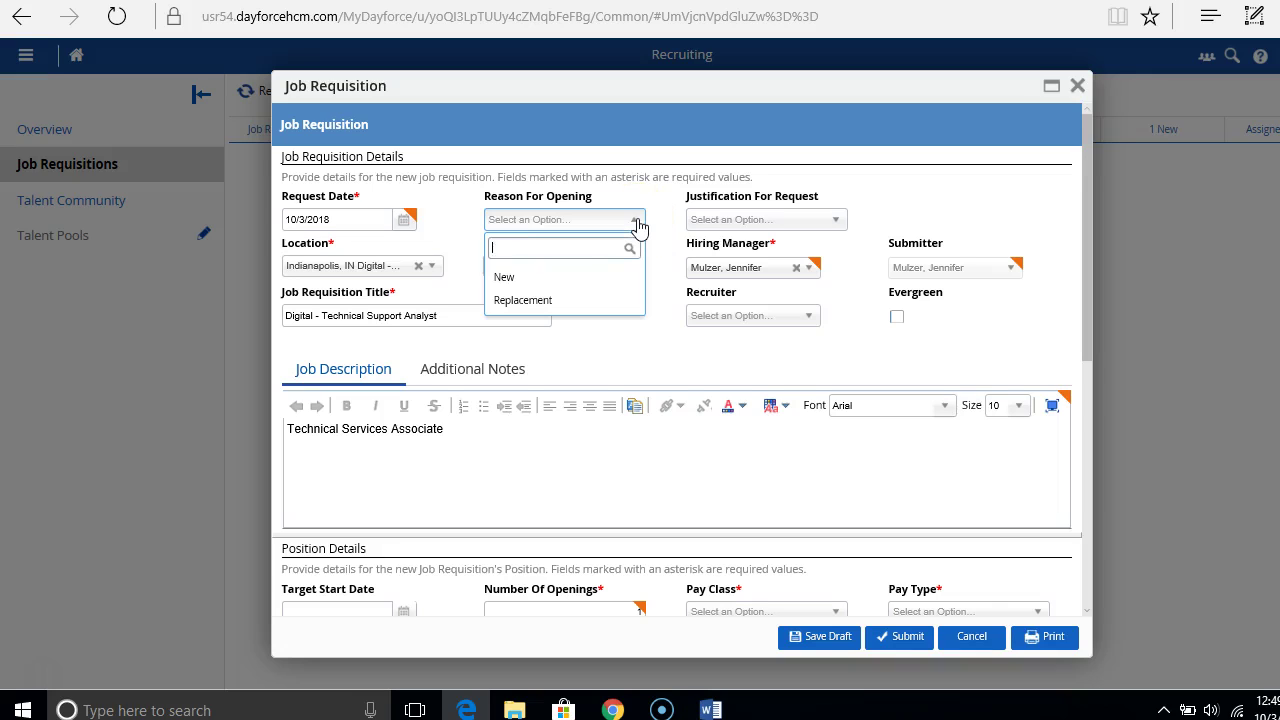
{"action": "left_click", "coordinate": [577, 302]}
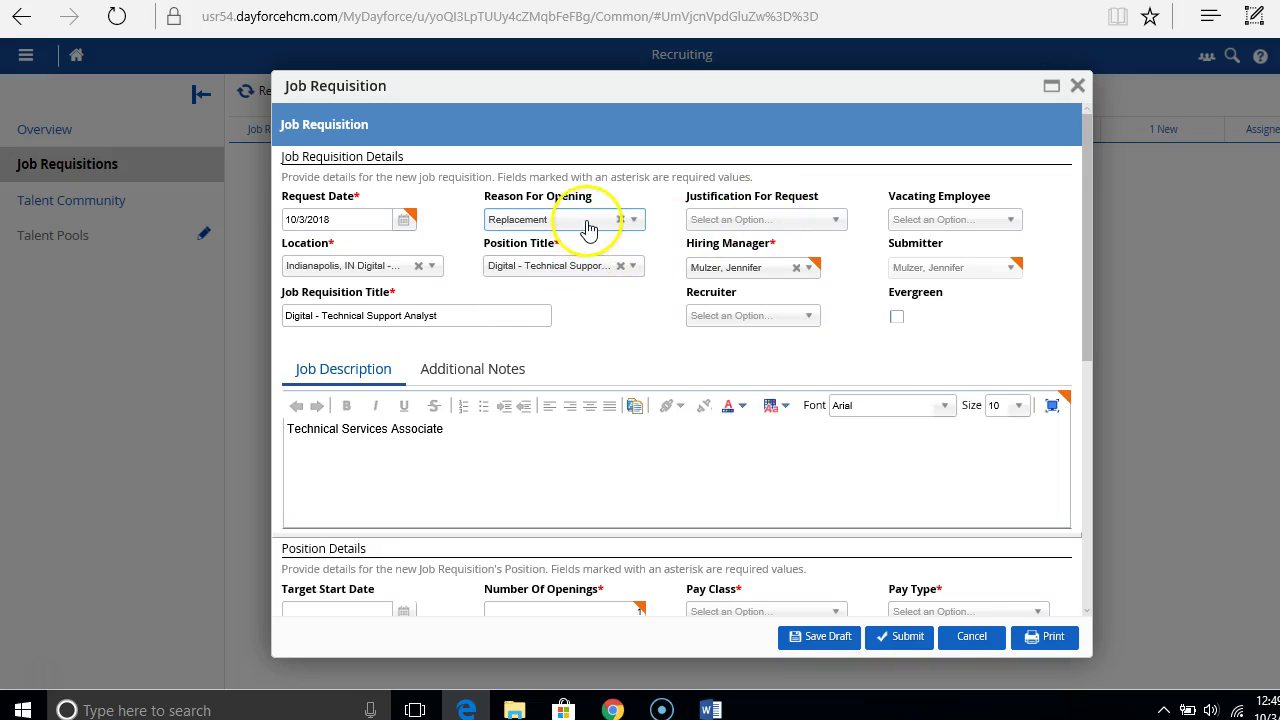
{"action": "left_click", "coordinate": [1001, 221]}
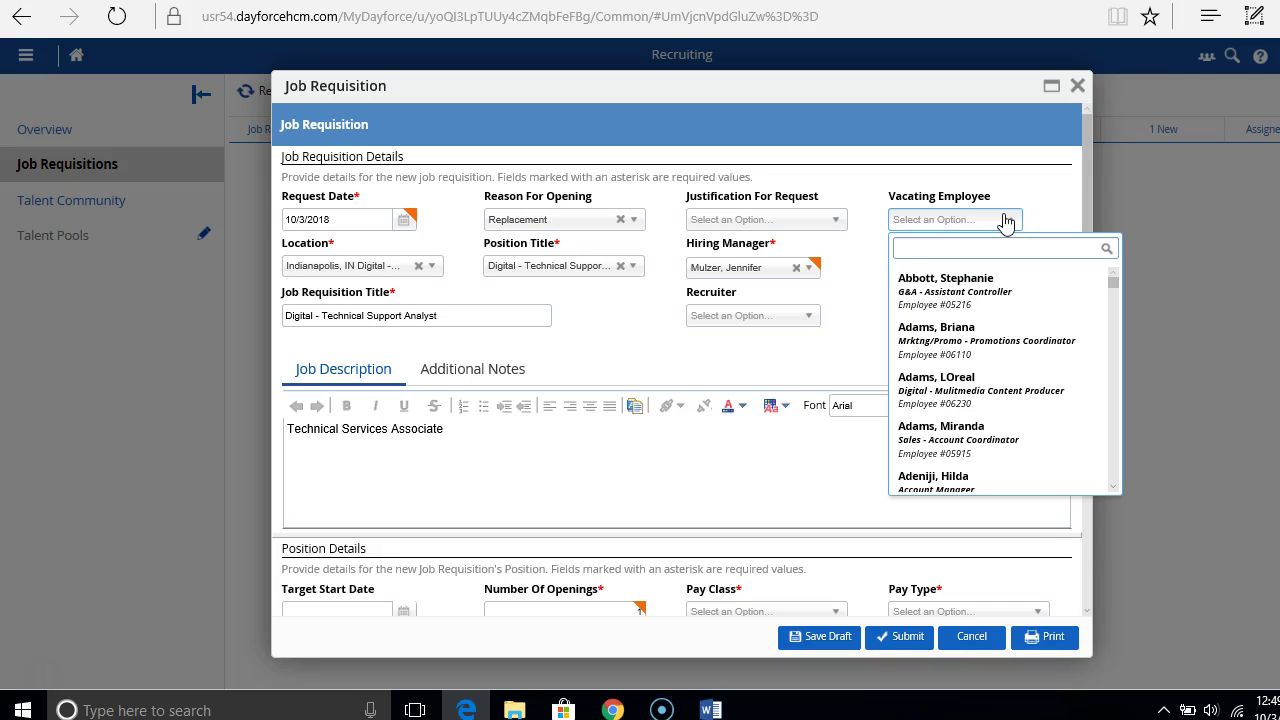
{"action": "left_click", "coordinate": [1005, 221]}
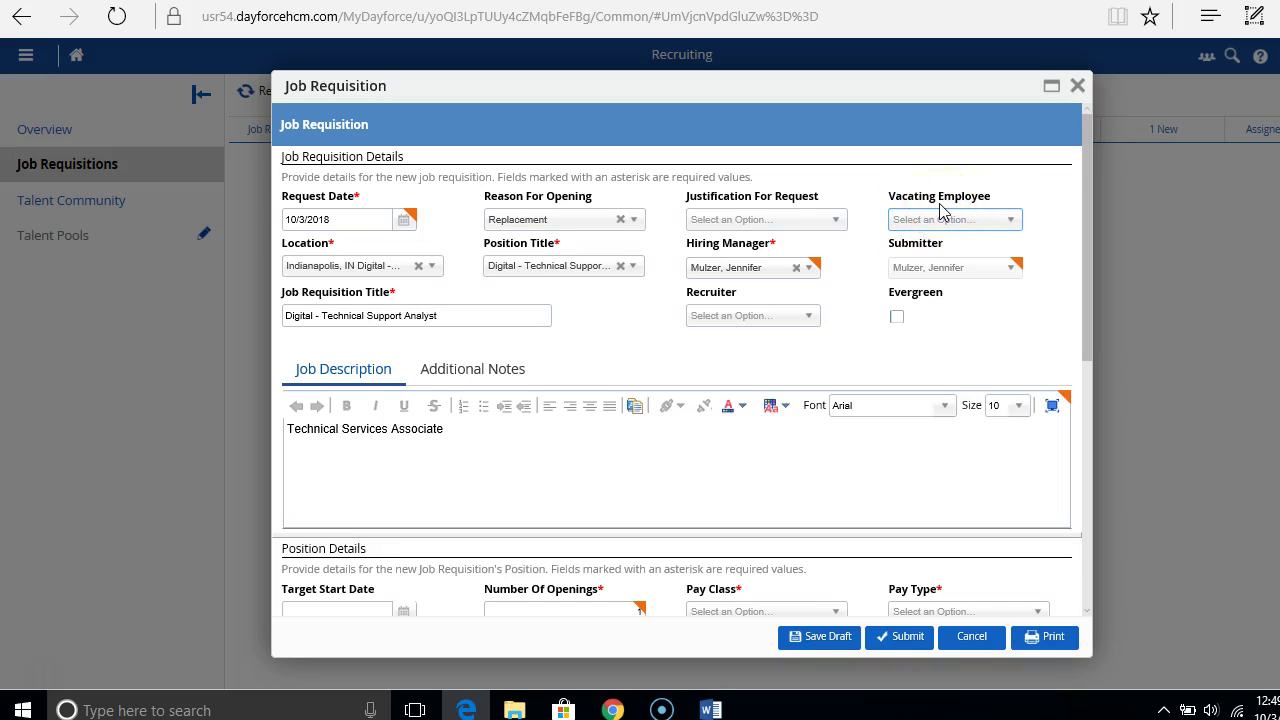
{"action": "left_click", "coordinate": [833, 219]}
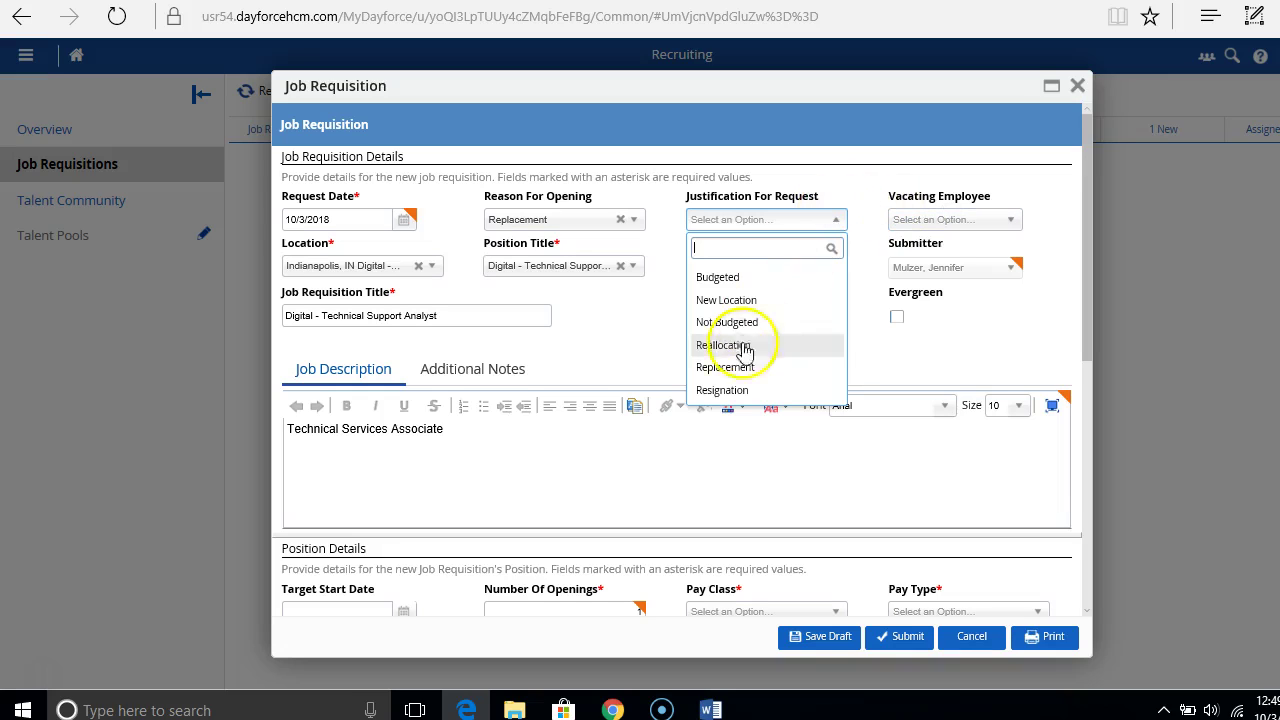
{"action": "left_click", "coordinate": [745, 368]}
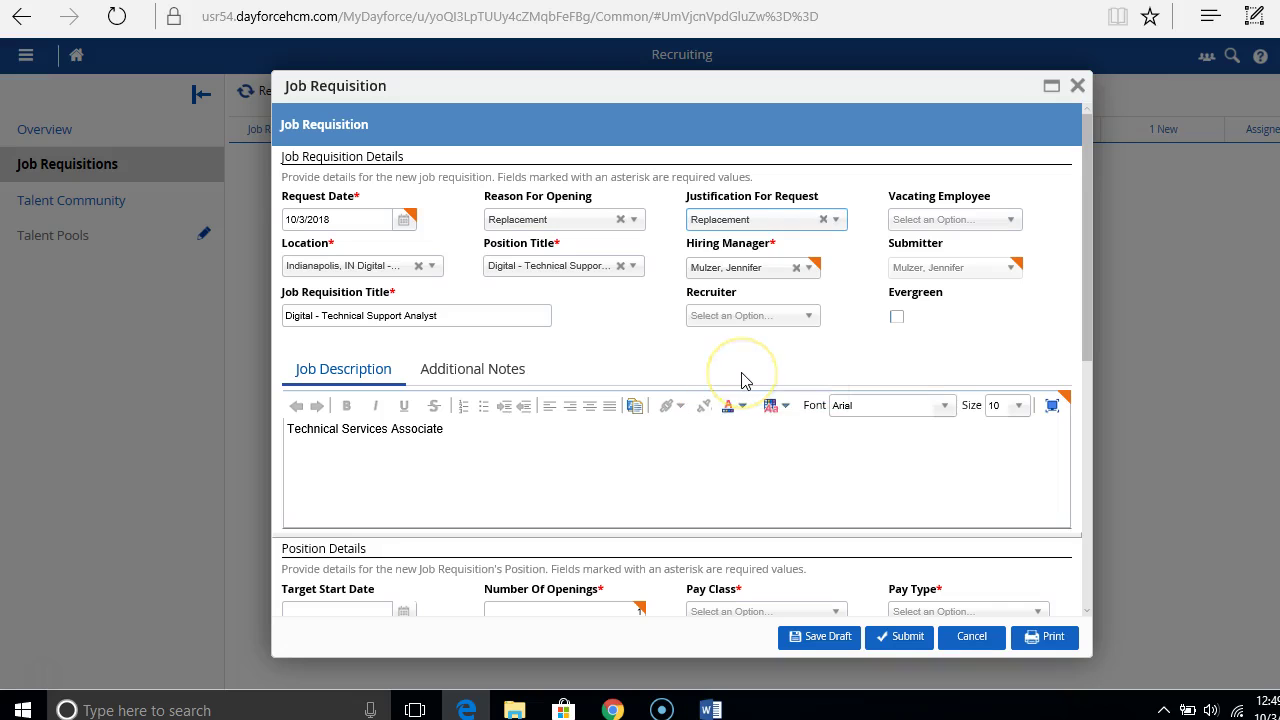
{"action": "left_click", "coordinate": [660, 350]}
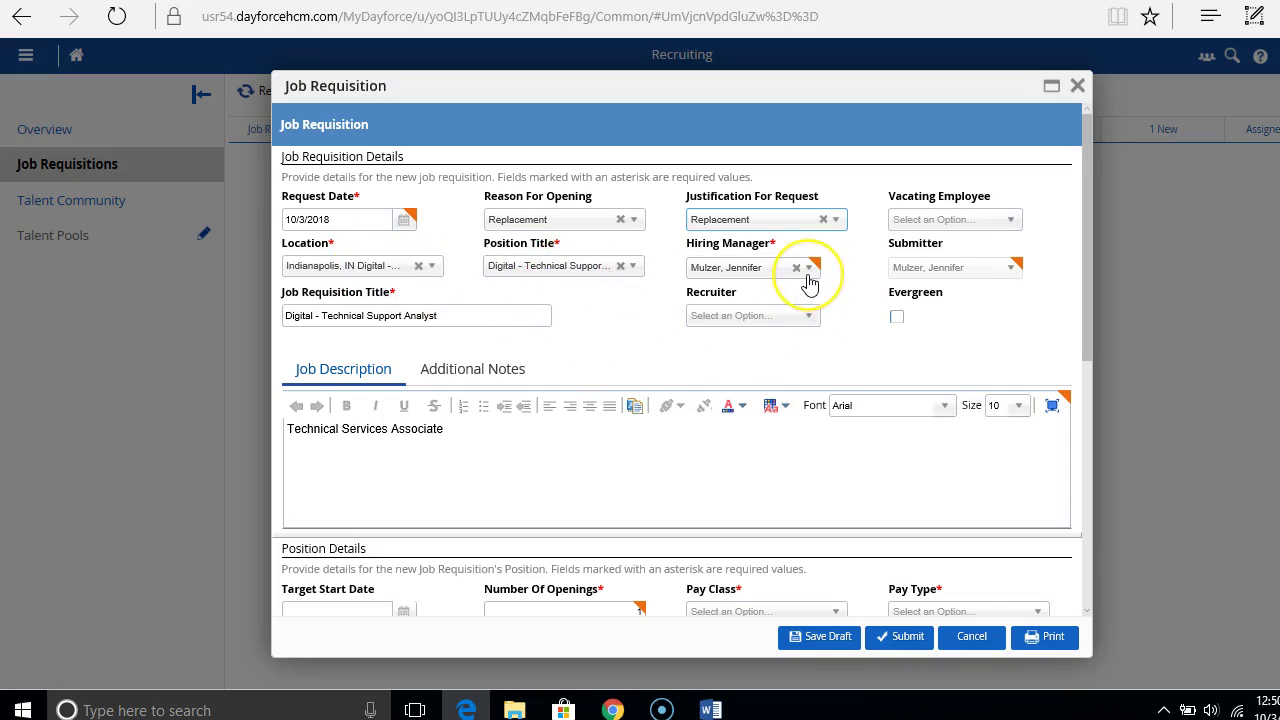
Step: Search the hiring managers by first name and assign the Digital - Vice President - Emmis Digital employee
{"action": "left_click", "coordinate": [809, 270]}
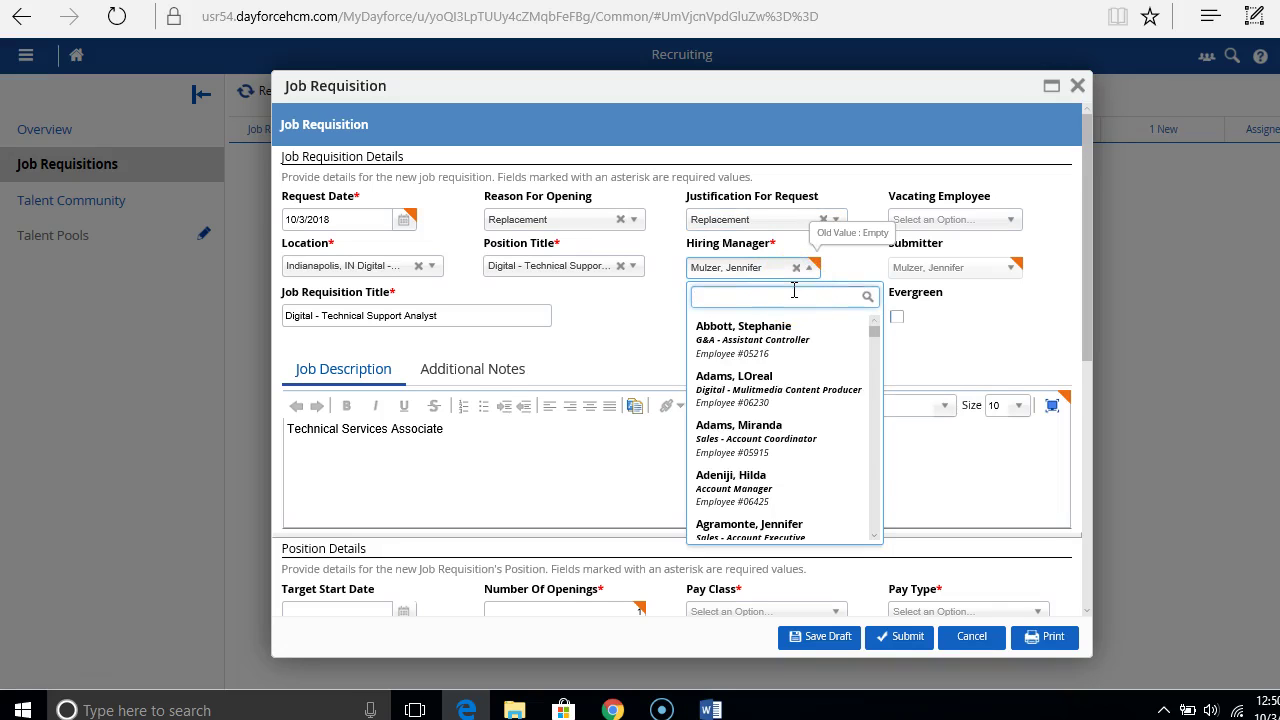
{"action": "type", "text": "Angie"}
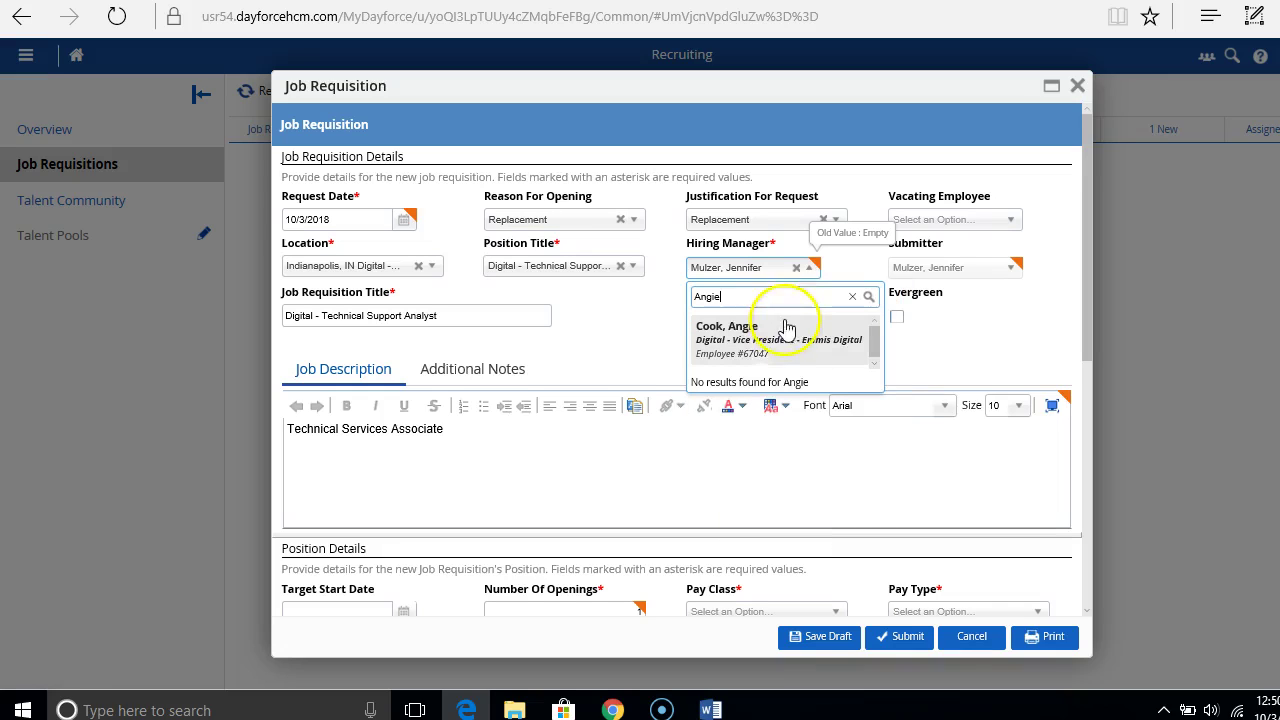
{"action": "left_click", "coordinate": [784, 338]}
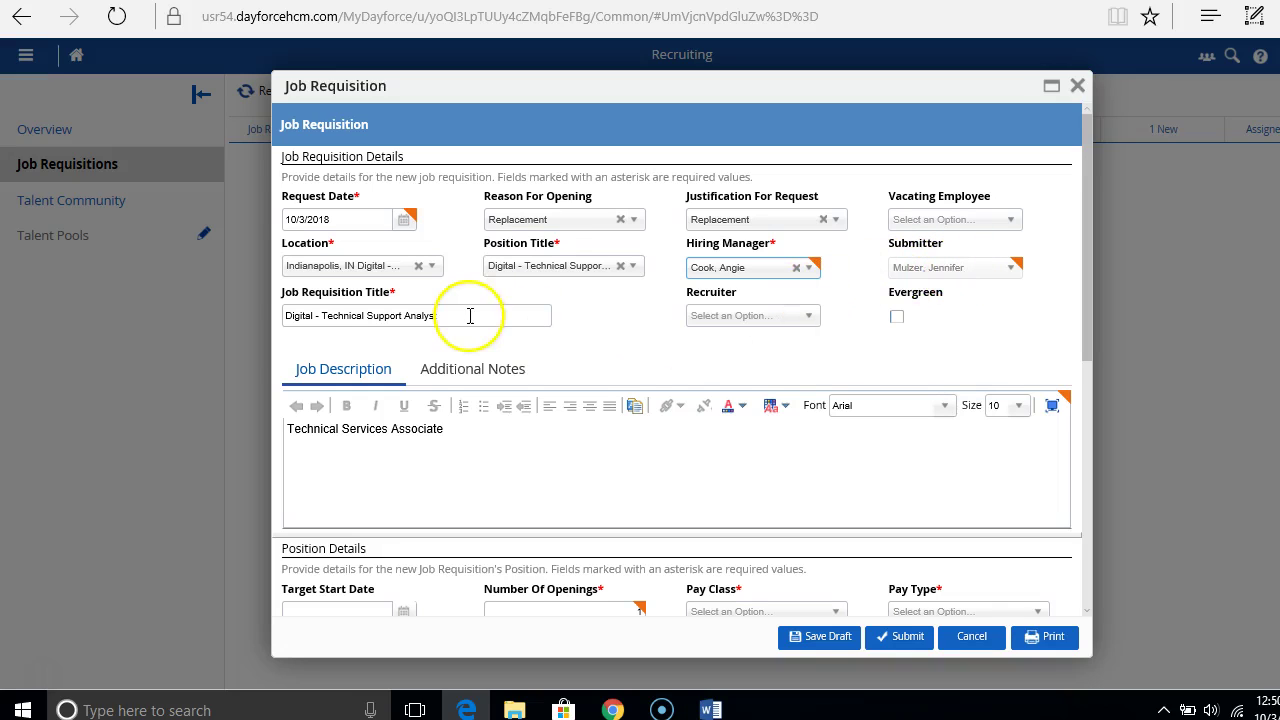
Step: Replace the job requisition title with Technical Lead
{"action": "left_click", "coordinate": [322, 318]}
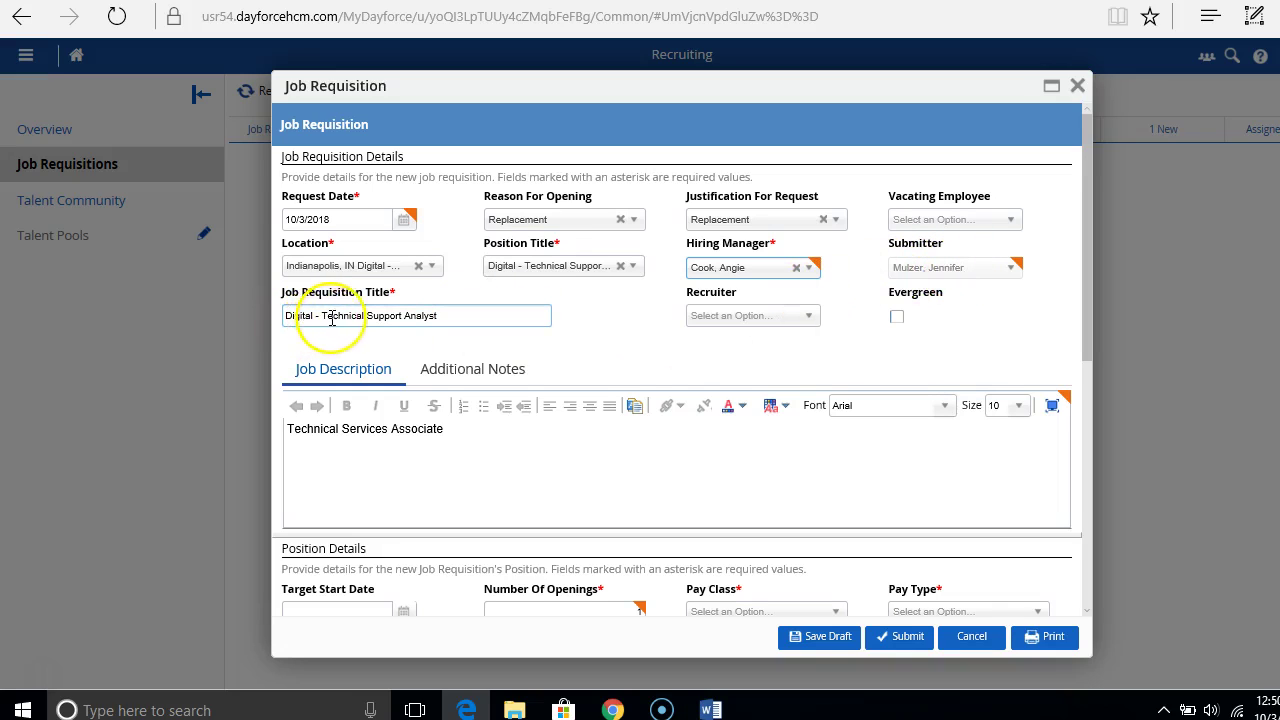
{"action": "left_click", "coordinate": [442, 320]}
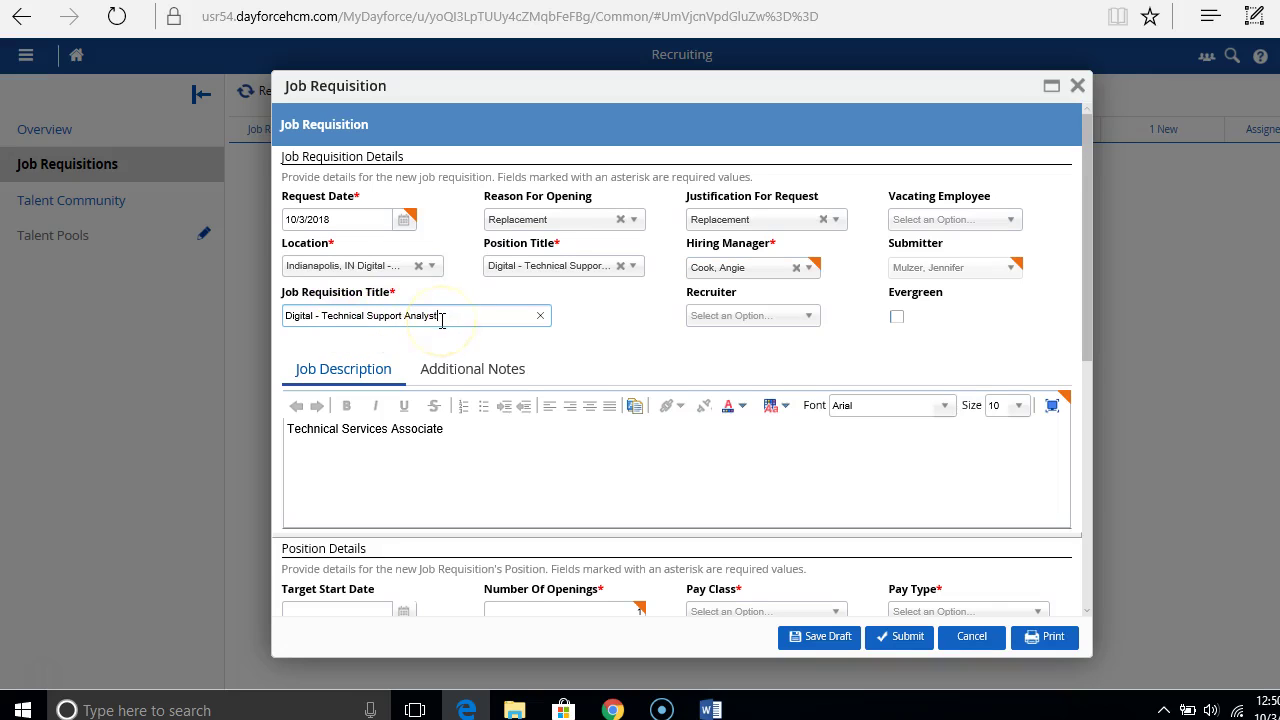
{"action": "key", "text": "BackSpace"}
{"action": "key", "text": "BackSpace"}
{"action": "key", "text": "BackSpace"}
{"action": "key", "text": "BackSpace"}
{"action": "key", "text": "BackSpace"}
{"action": "key", "text": "BackSpace"}
{"action": "key", "text": "BackSpace"}
{"action": "key", "text": "BackSpace"}
{"action": "key", "text": "BackSpace"}
{"action": "key", "text": "BackSpace"}
{"action": "key", "text": "BackSpace"}
{"action": "key", "text": "BackSpace"}
{"action": "key", "text": "BackSpace"}
{"action": "key", "text": "BackSpace"}
{"action": "key", "text": "BackSpace"}
{"action": "key", "text": "BackSpace"}
{"action": "key", "text": "BackSpace"}
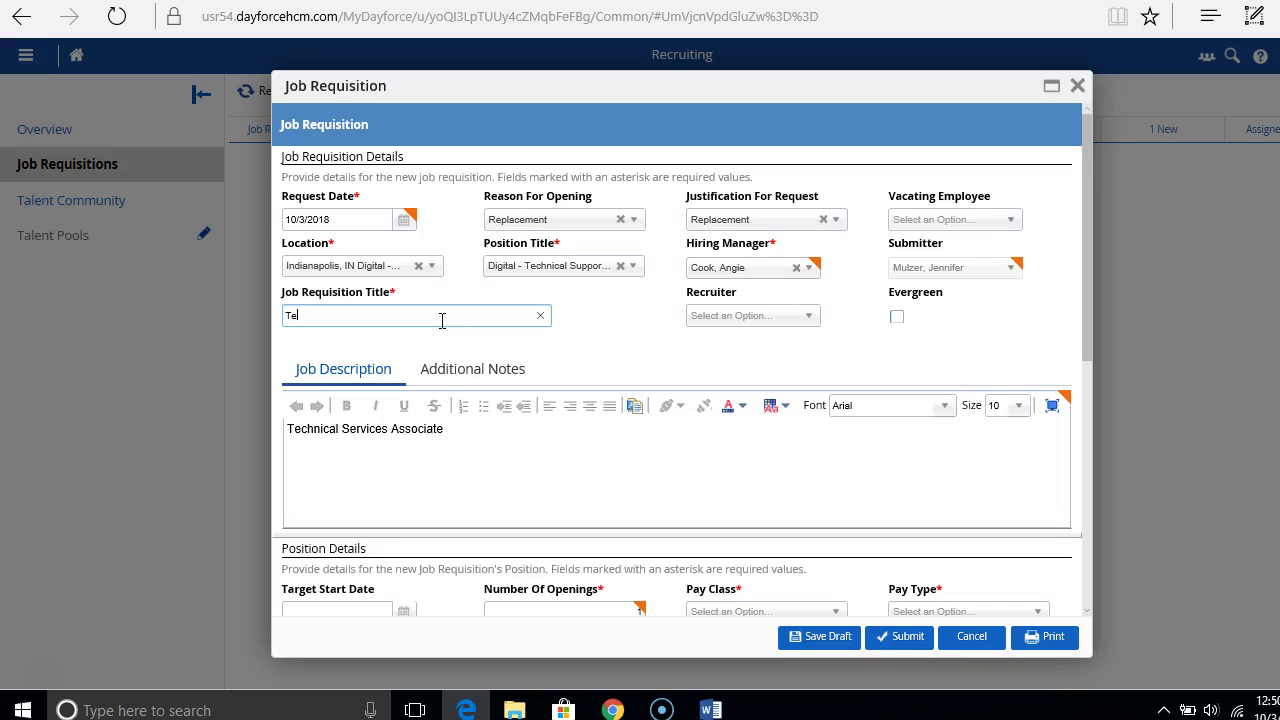
{"action": "type", "text": "Technical Lead"}
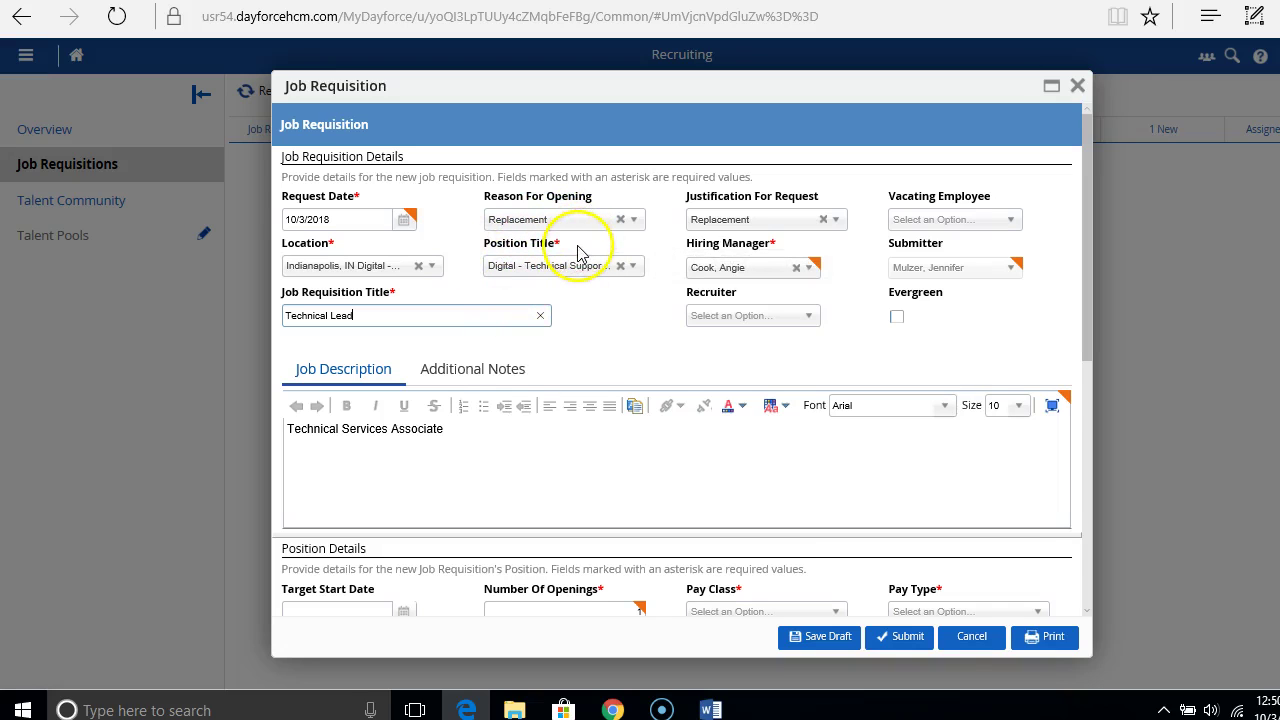
Step: Look at the requisition's additional notes area and return to the job description
{"action": "left_click", "coordinate": [452, 378]}
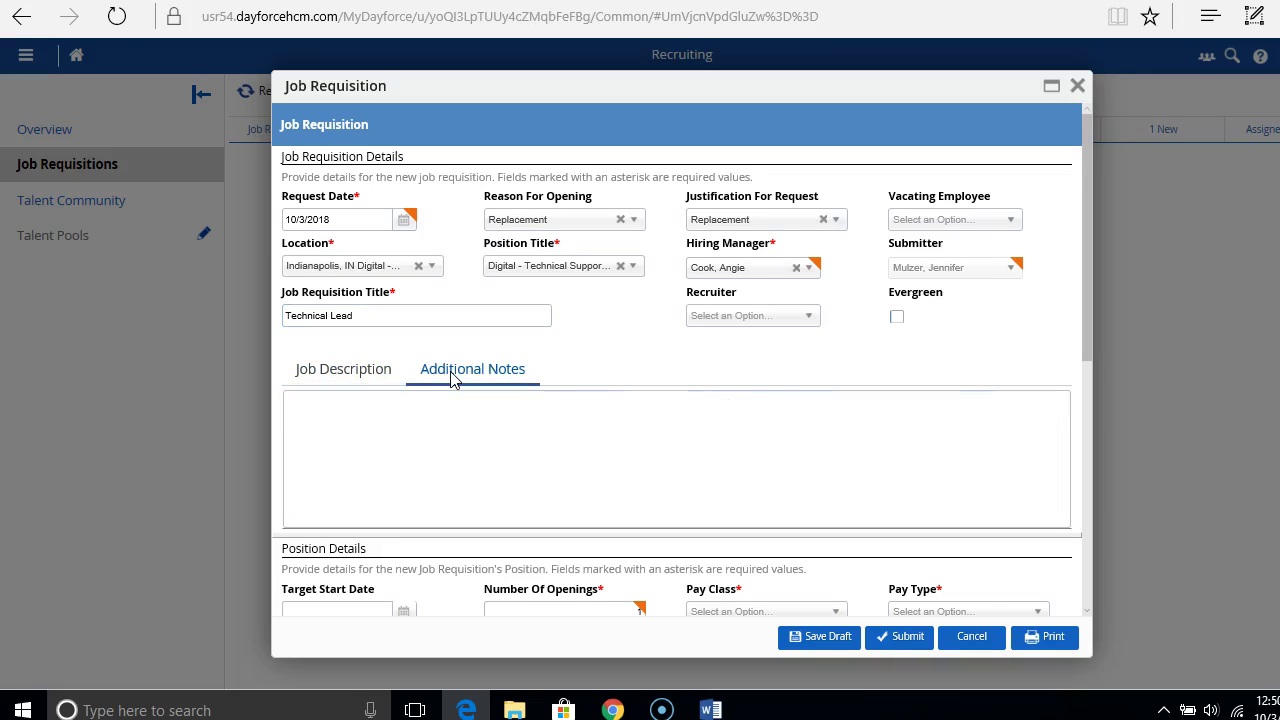
{"action": "left_click", "coordinate": [401, 396]}
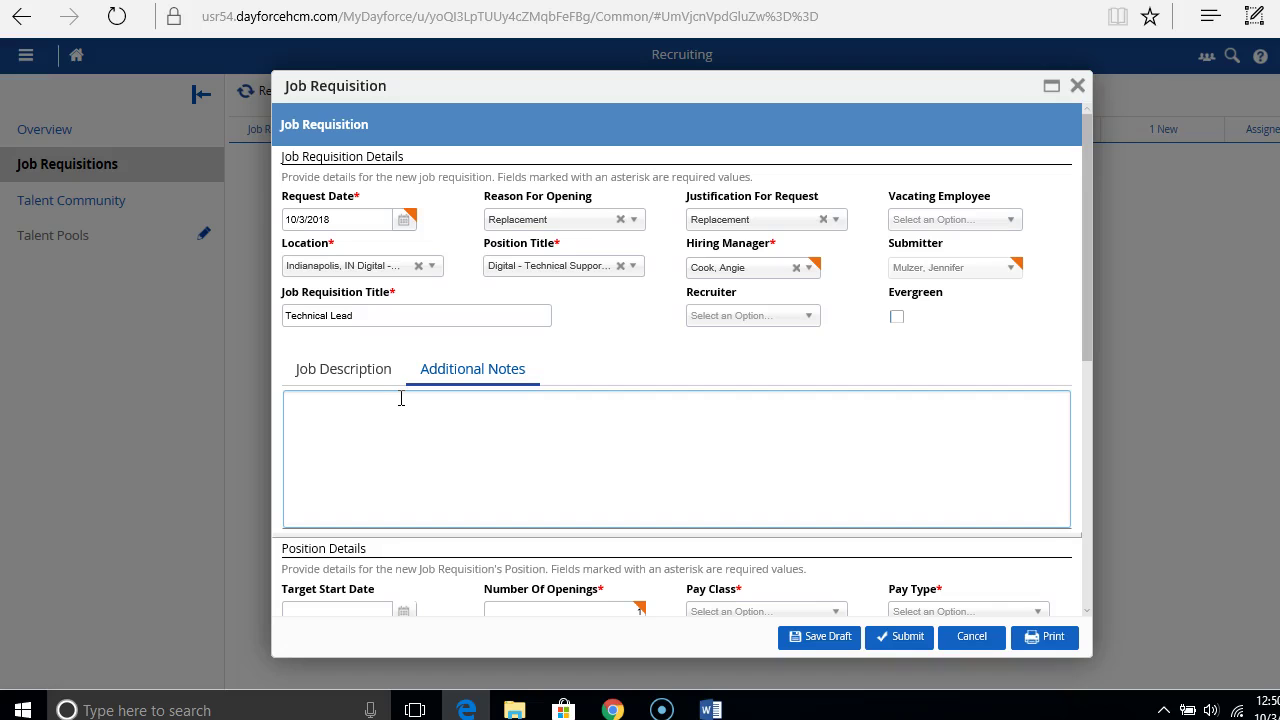
{"action": "left_click", "coordinate": [379, 378]}
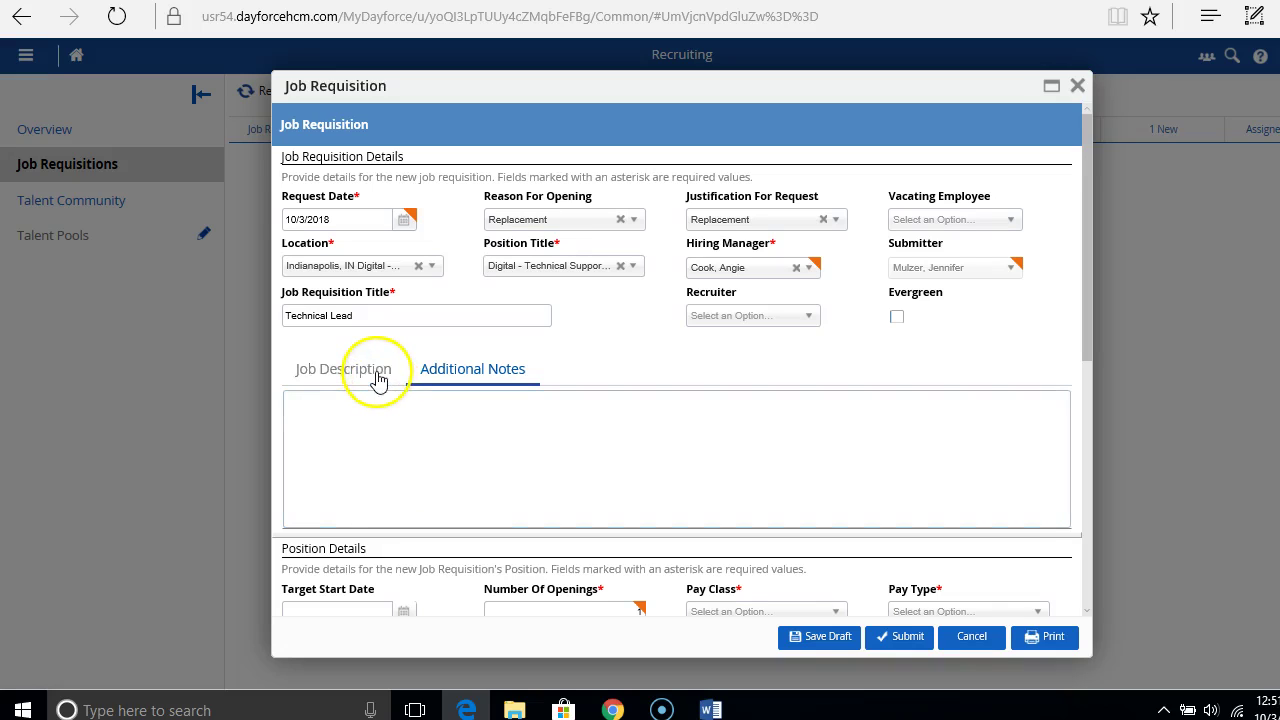
Step: Assign the requisition's submitter as the recruiter and clear the existing job description text
{"action": "left_click", "coordinate": [812, 316]}
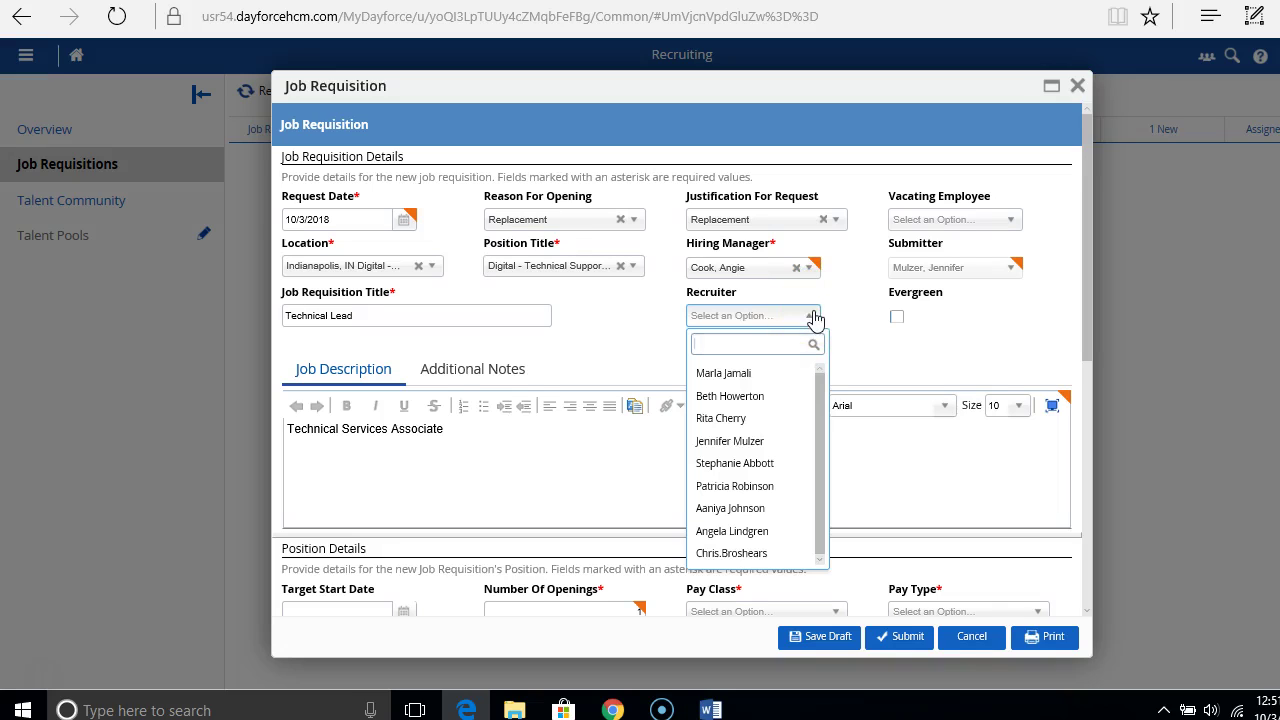
{"action": "left_click", "coordinate": [752, 442]}
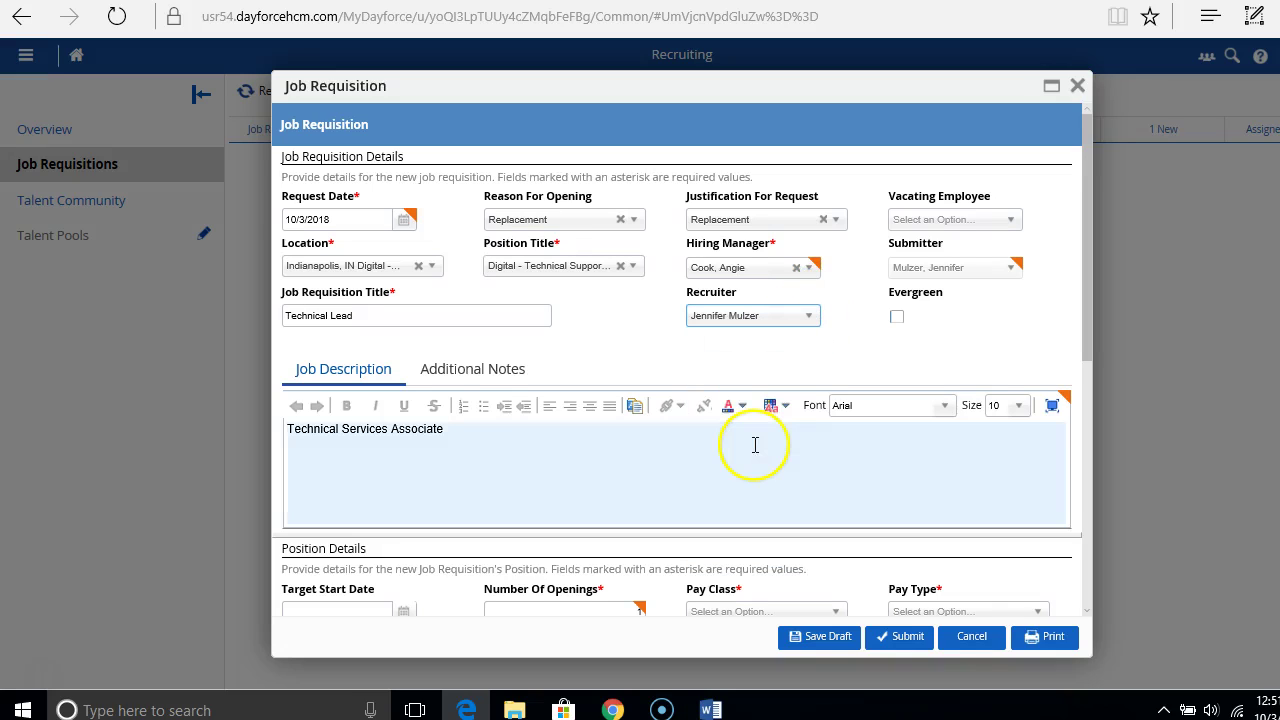
{"action": "left_click", "coordinate": [454, 437]}
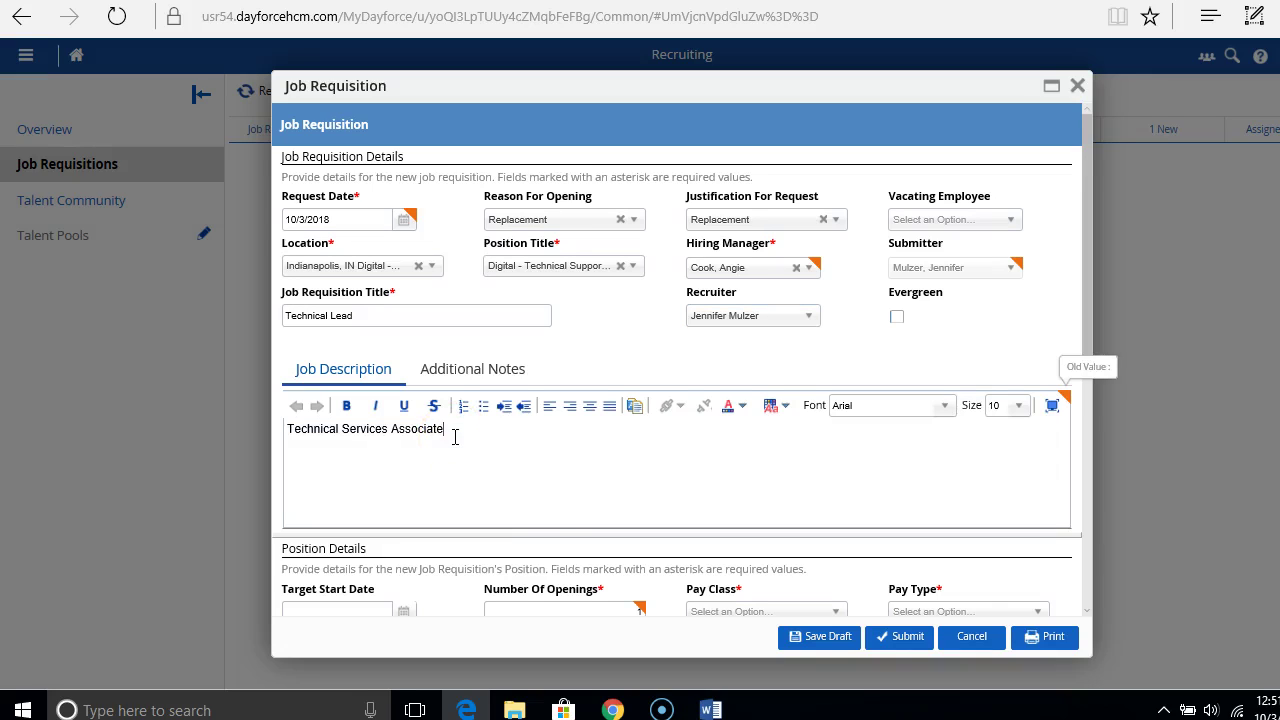
{"action": "key", "text": "BackSpace"}
{"action": "key", "text": "BackSpace"}
{"action": "key", "text": "BackSpace"}
{"action": "key", "text": "BackSpace"}
{"action": "key", "text": "BackSpace"}
{"action": "key", "text": "BackSpace"}
{"action": "key", "text": "BackSpace"}
{"action": "key", "text": "BackSpace"}
{"action": "key", "text": "BackSpace"}
{"action": "key", "text": "BackSpace"}
{"action": "key", "text": "BackSpace"}
{"action": "key", "text": "BackSpace"}
{"action": "key", "text": "BackSpace"}
{"action": "key", "text": "BackSpace"}
{"action": "key", "text": "BackSpace"}
{"action": "key", "text": "BackSpace"}
{"action": "key", "text": "BackSpace"}
{"action": "key", "text": "BackSpace"}
{"action": "key", "text": "BackSpace"}
{"action": "key", "text": "BackSpace"}
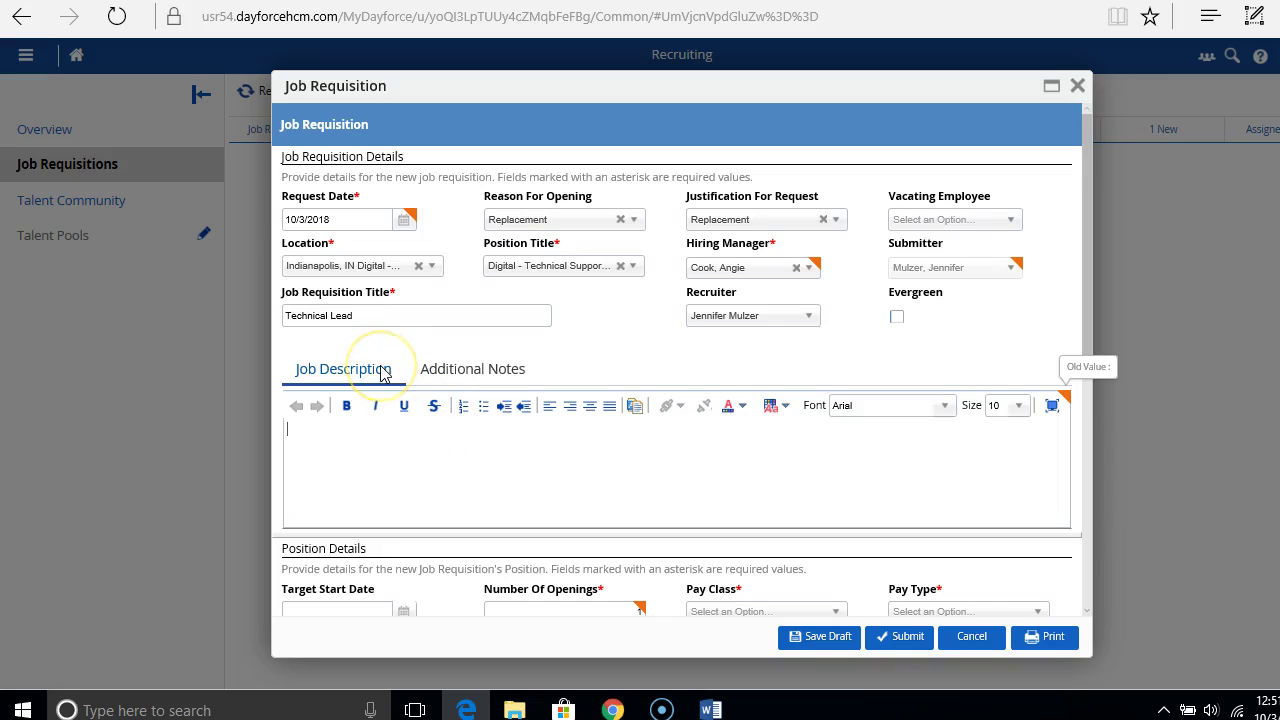
Step: Switch to the Word document and copy the entire Senior Technical Lead job description
{"action": "left_click", "coordinate": [712, 708]}
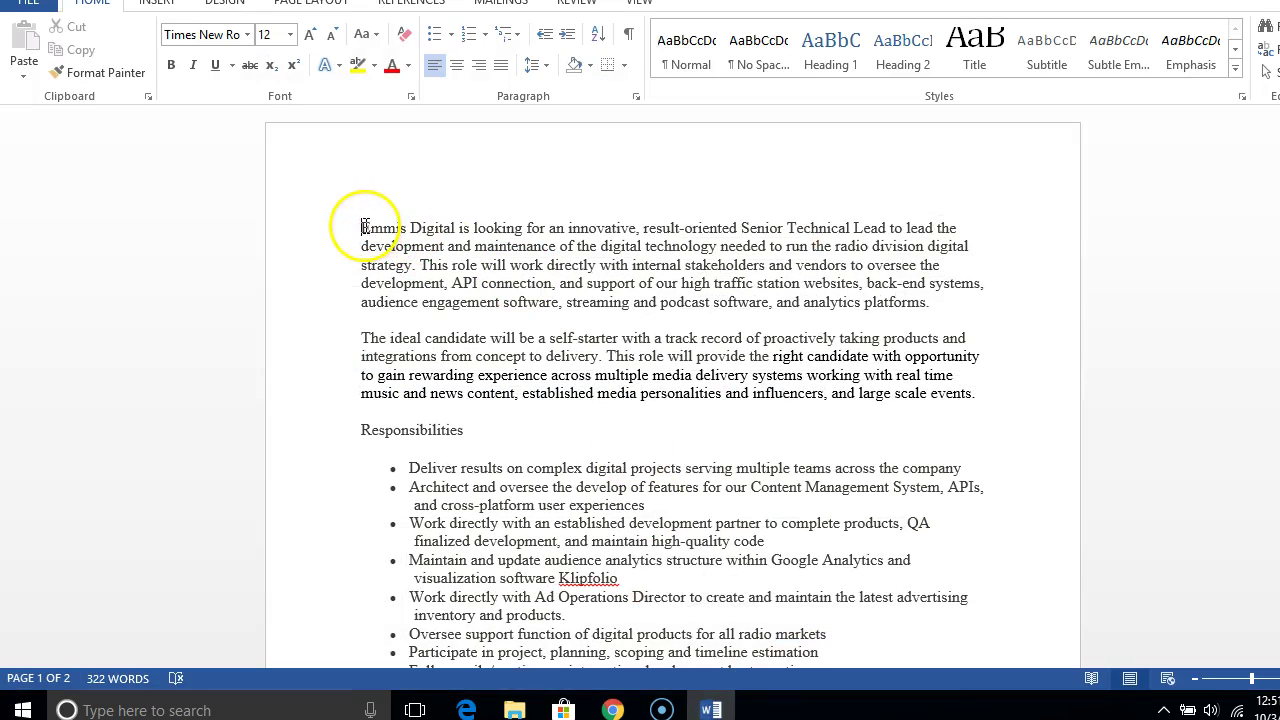
{"action": "left_click_drag", "start_coordinate": [362, 228], "coordinate": [813, 667]}
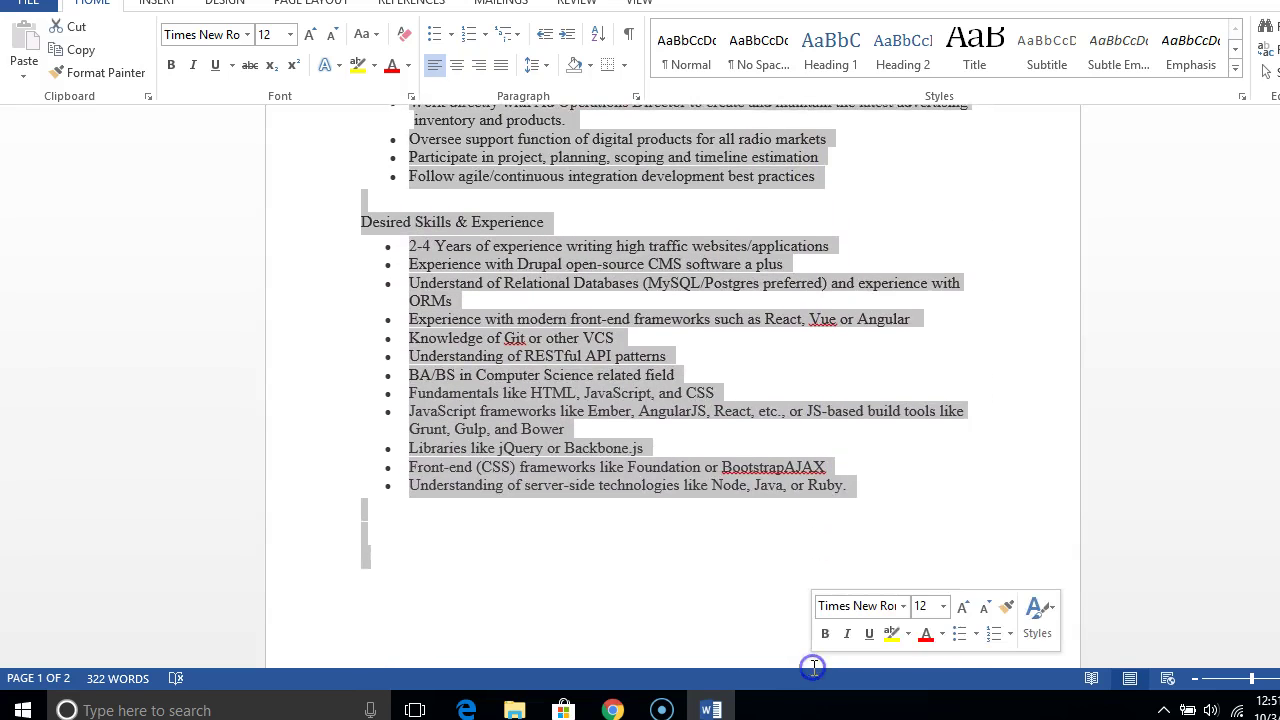
{"action": "right_click", "coordinate": [488, 397]}
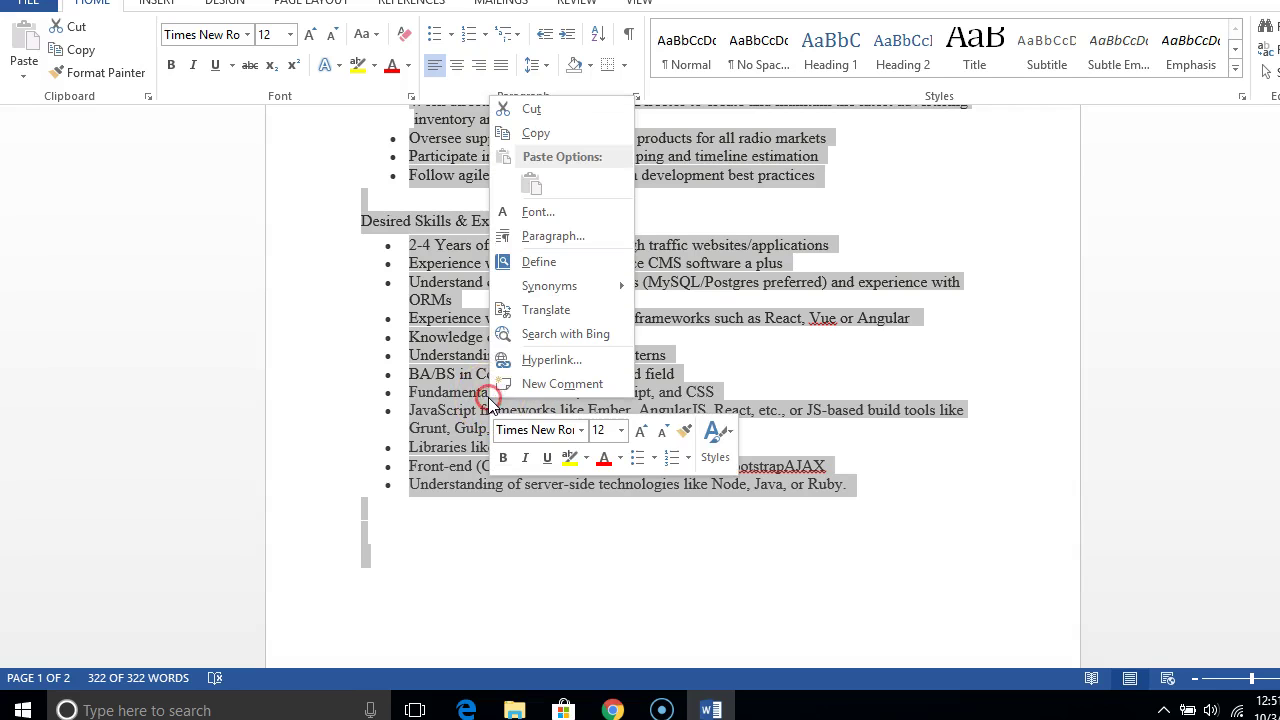
{"action": "left_click", "coordinate": [532, 133]}
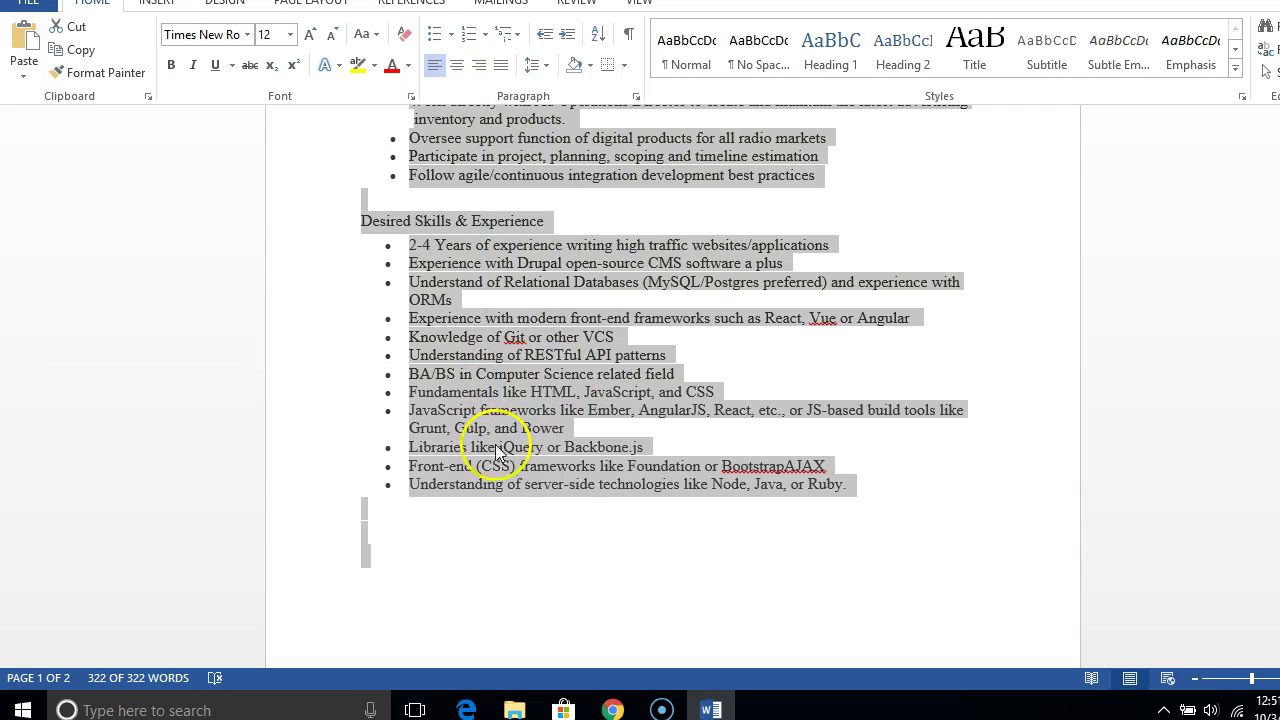
Step: Return to Dayforce in the browser and insert the copied text into the job description using Paste From Word, checking it through first
{"action": "mouse_move", "coordinate": [466, 710]}
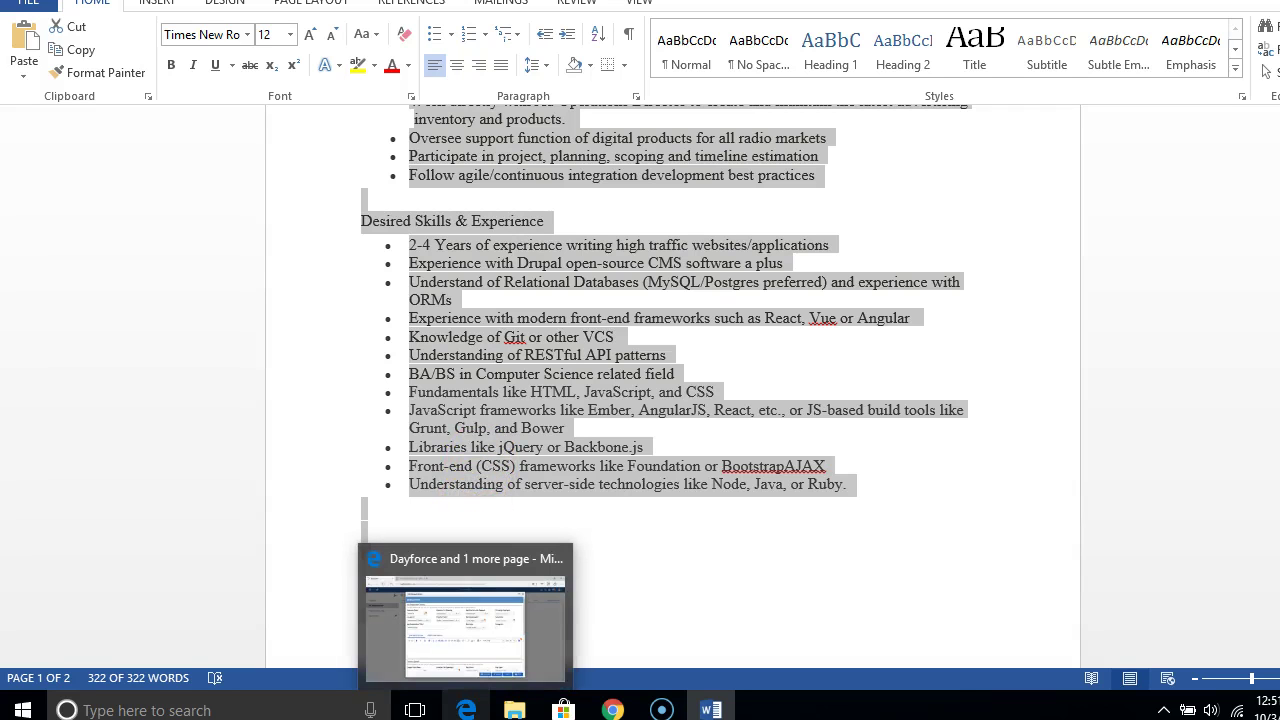
{"action": "left_click", "coordinate": [466, 650]}
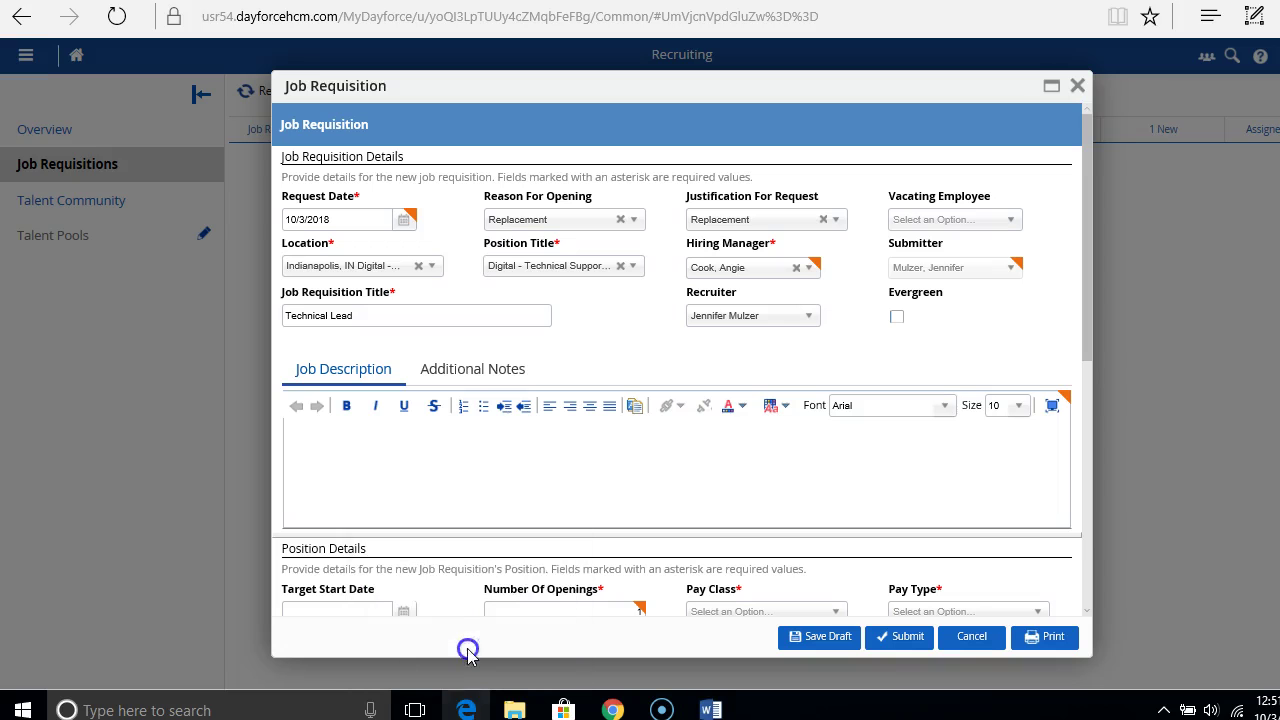
{"action": "left_click", "coordinate": [634, 411]}
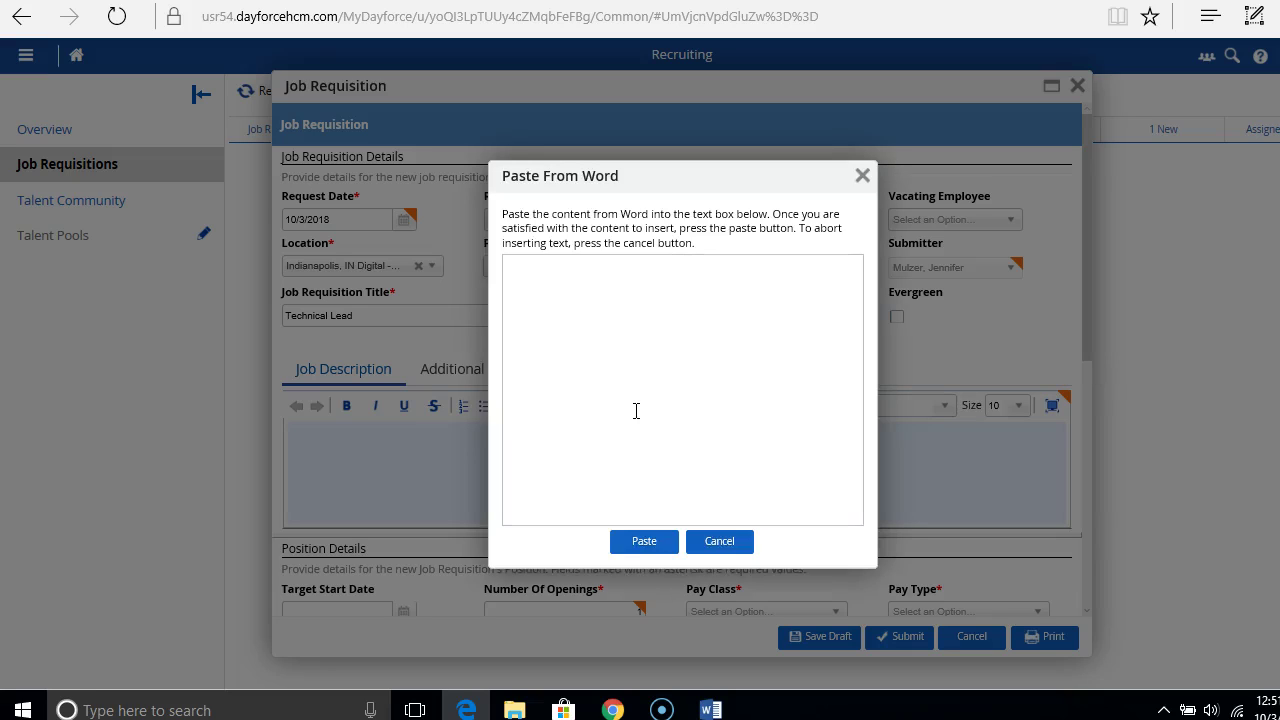
{"action": "right_click", "coordinate": [519, 268]}
{"action": "left_click", "coordinate": [530, 318]}
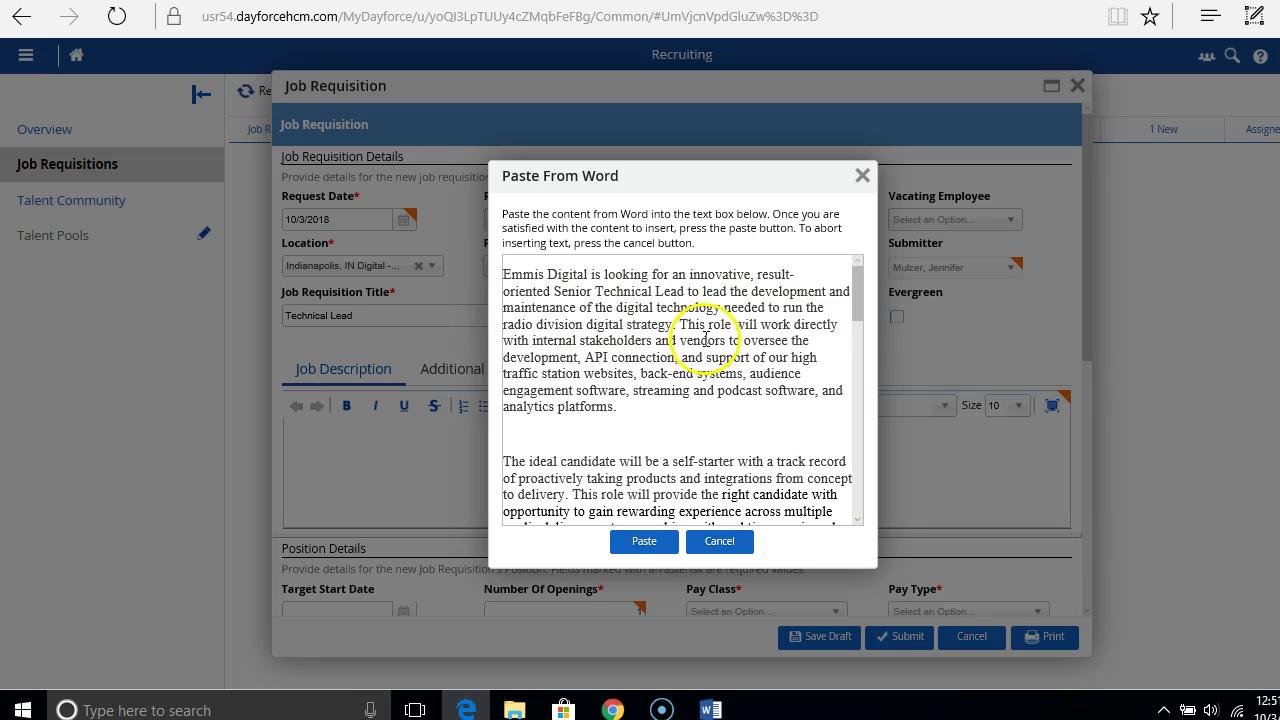
{"action": "left_click_drag", "start_coordinate": [862, 287], "coordinate": [877, 480]}
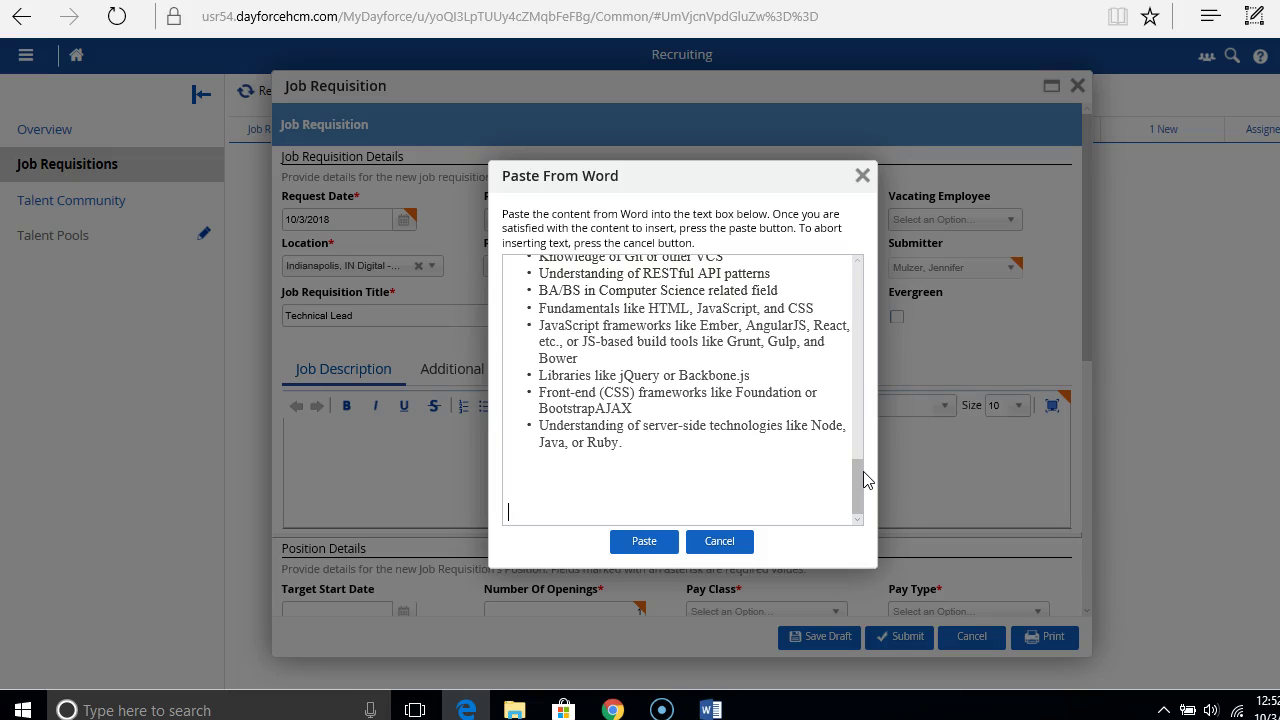
{"action": "left_click_drag", "start_coordinate": [863, 471], "coordinate": [855, 280]}
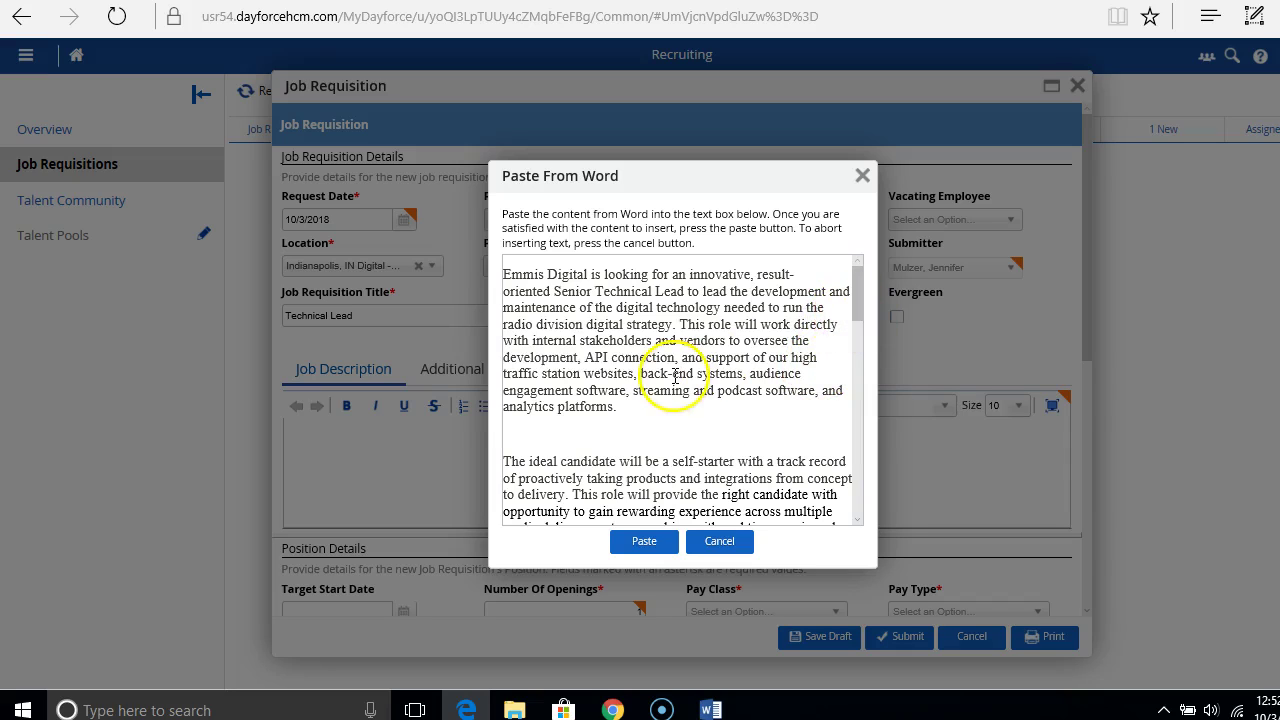
{"action": "left_click", "coordinate": [643, 542]}
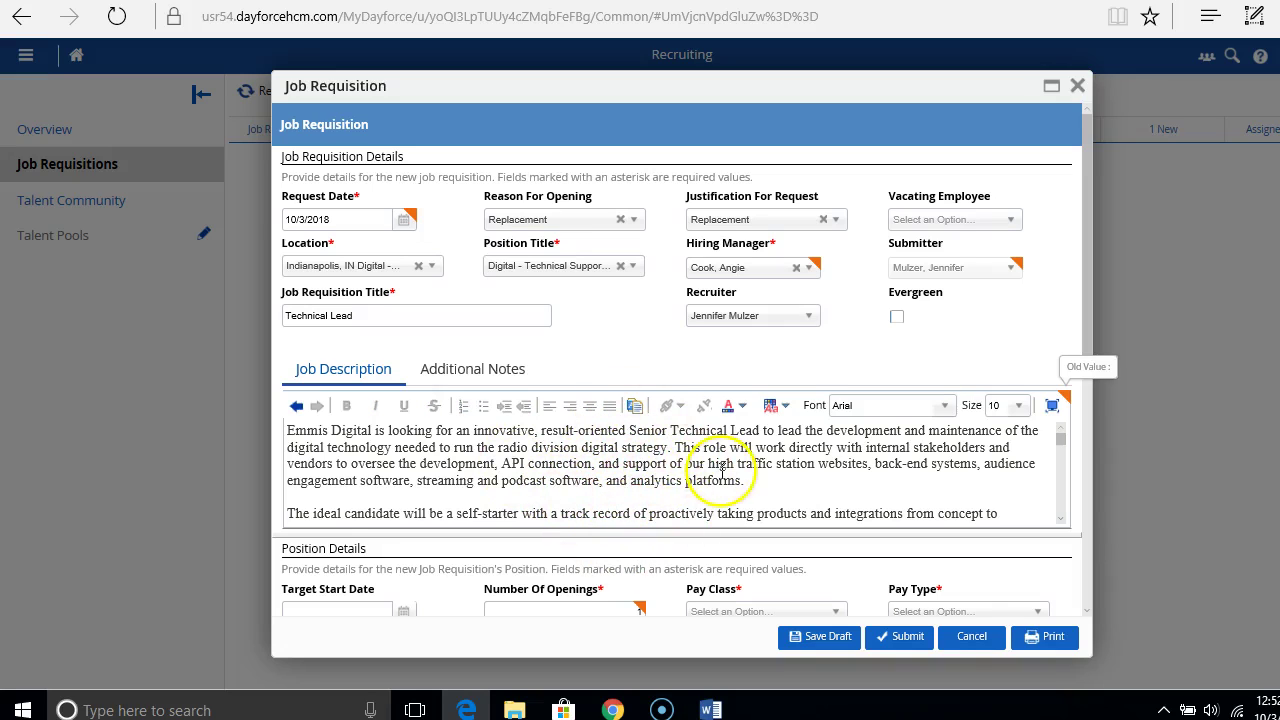
{"action": "left_click", "coordinate": [645, 466]}
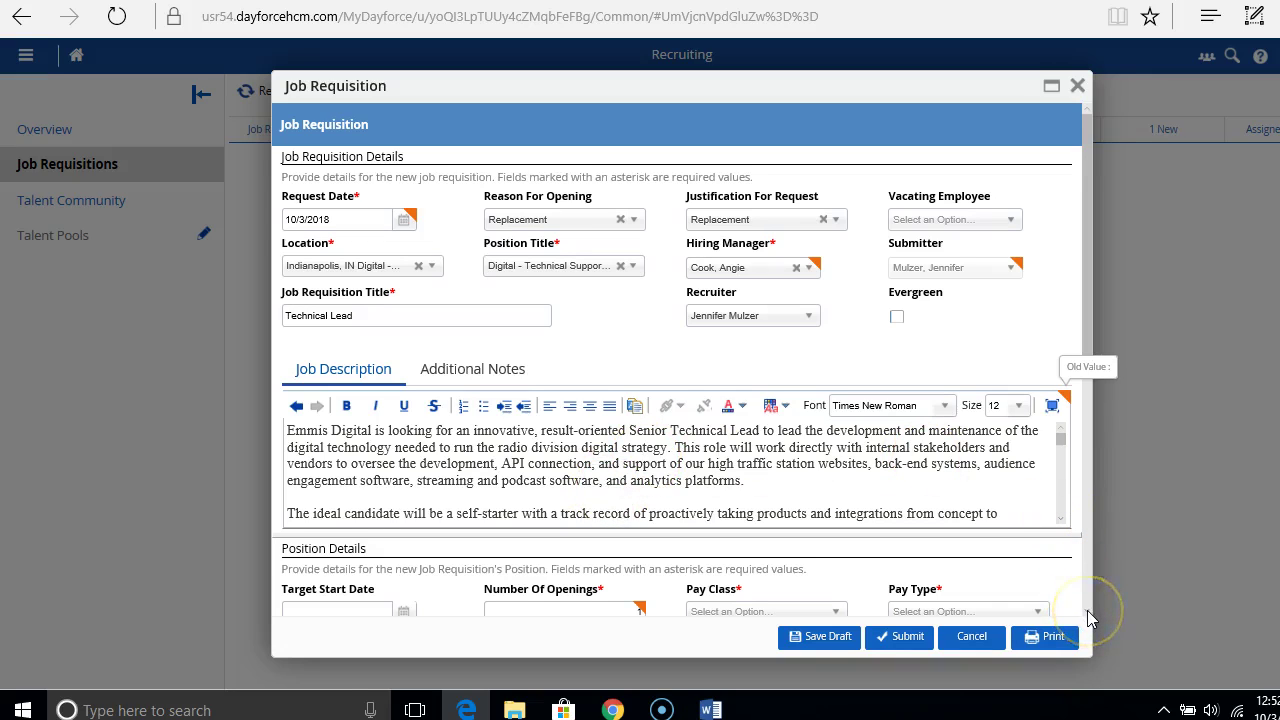
Step: In the position details, set the pay class to FT and the pay type to Salaried Non-Exempt
{"action": "scroll", "coordinate": [1088, 618], "scroll_direction": "down", "scroll_amount": 3}
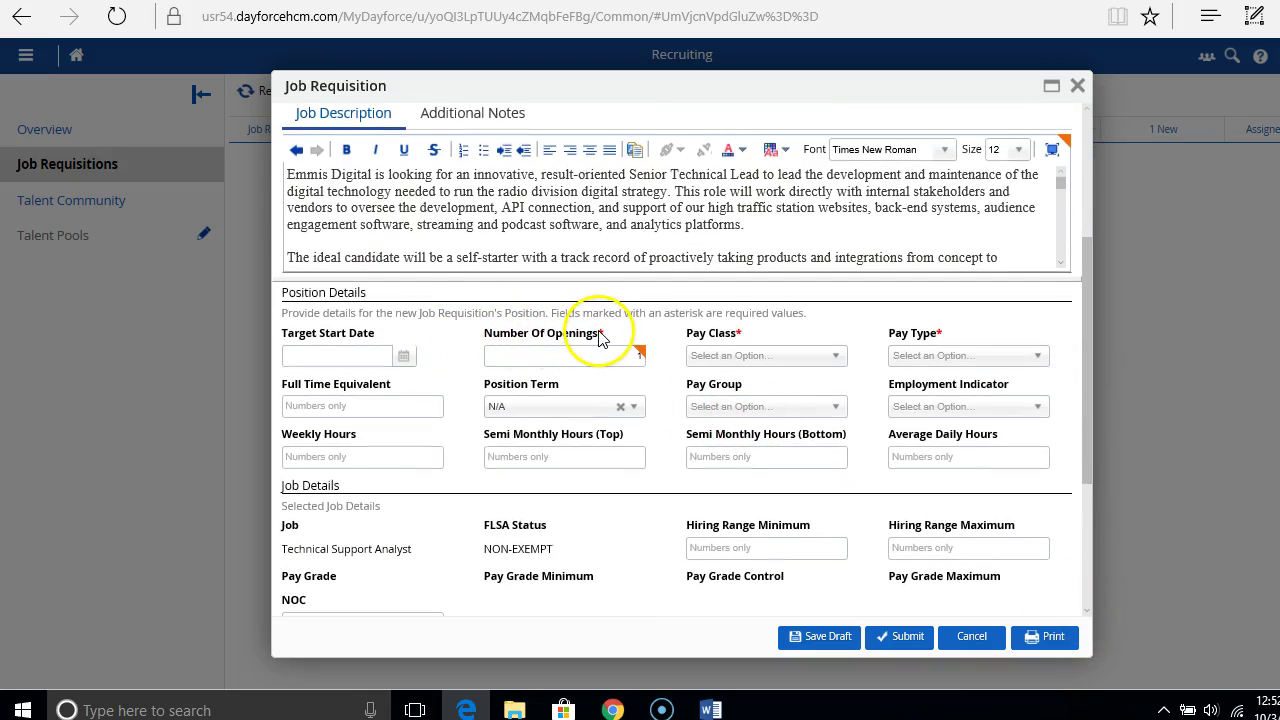
{"action": "left_click", "coordinate": [632, 354]}
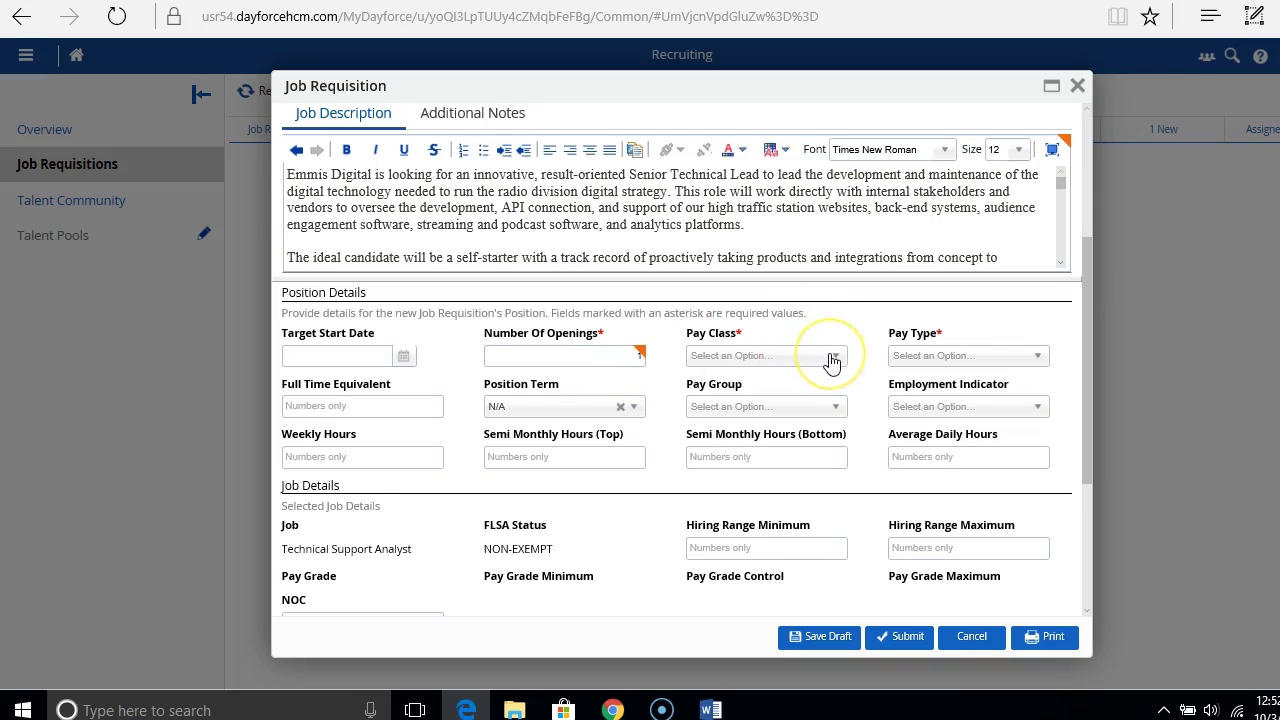
{"action": "left_click", "coordinate": [832, 358]}
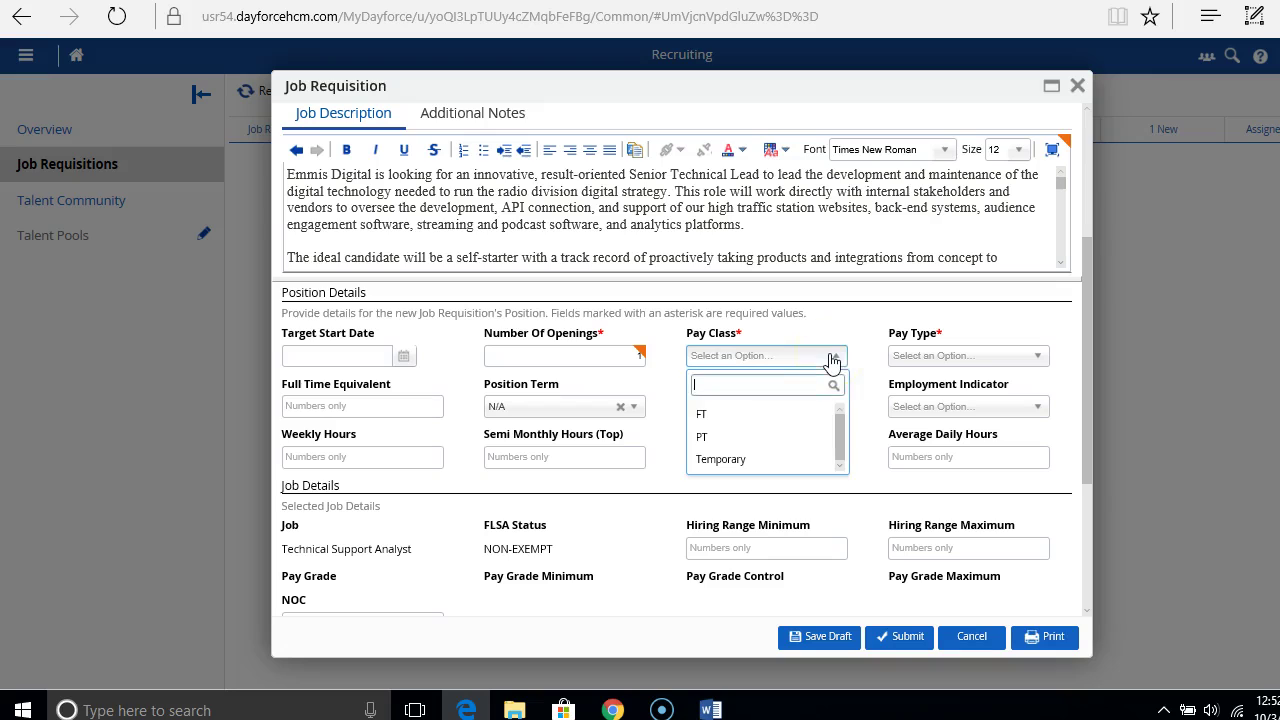
{"action": "left_click", "coordinate": [780, 417]}
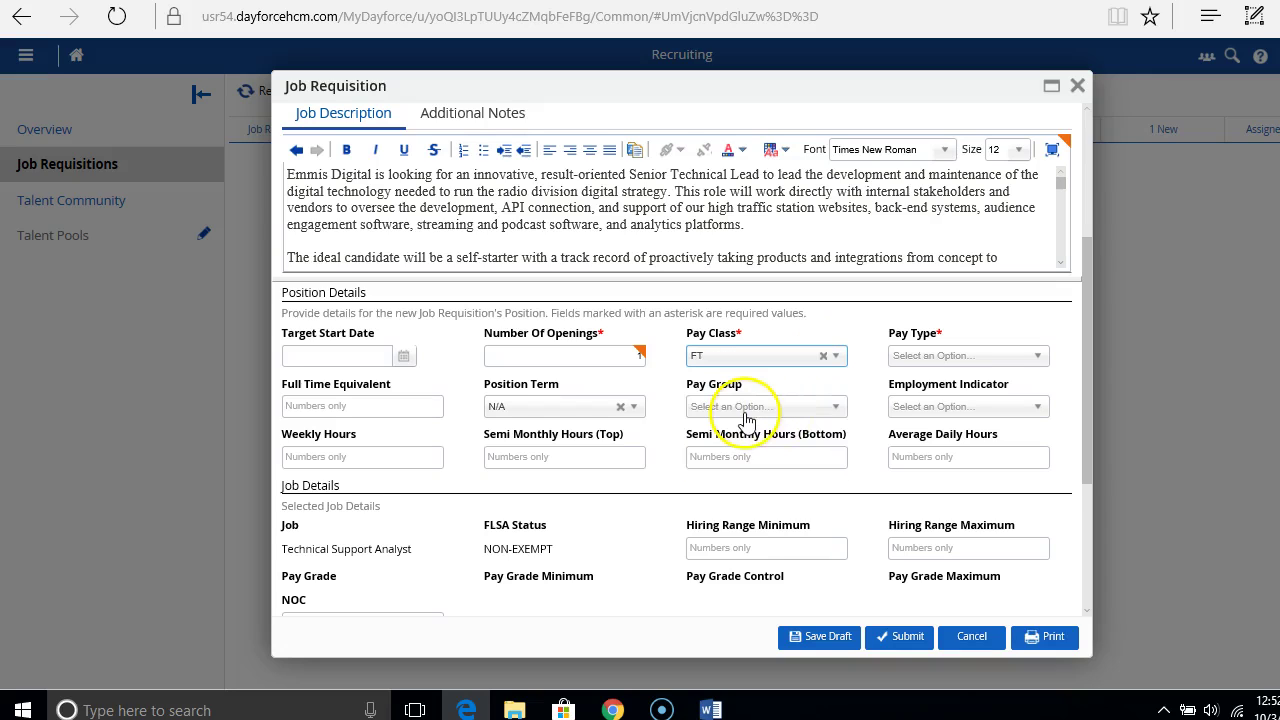
{"action": "left_click", "coordinate": [988, 358]}
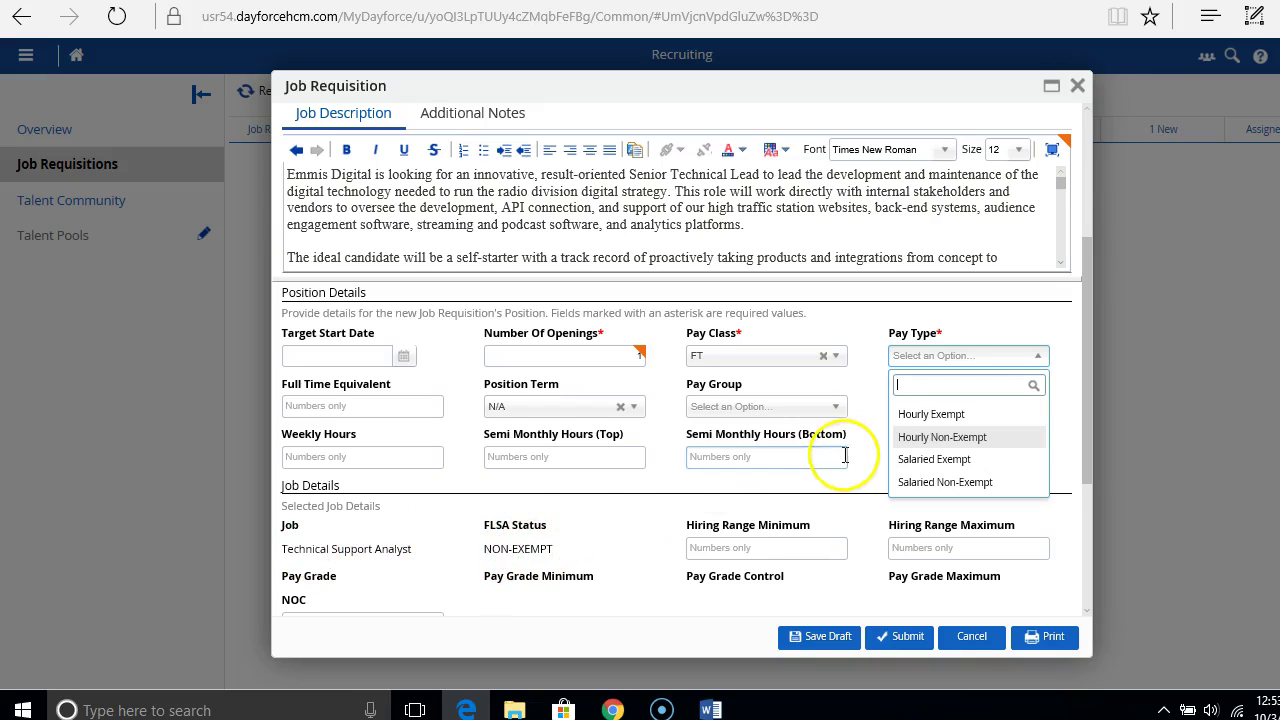
{"action": "left_click", "coordinate": [909, 483]}
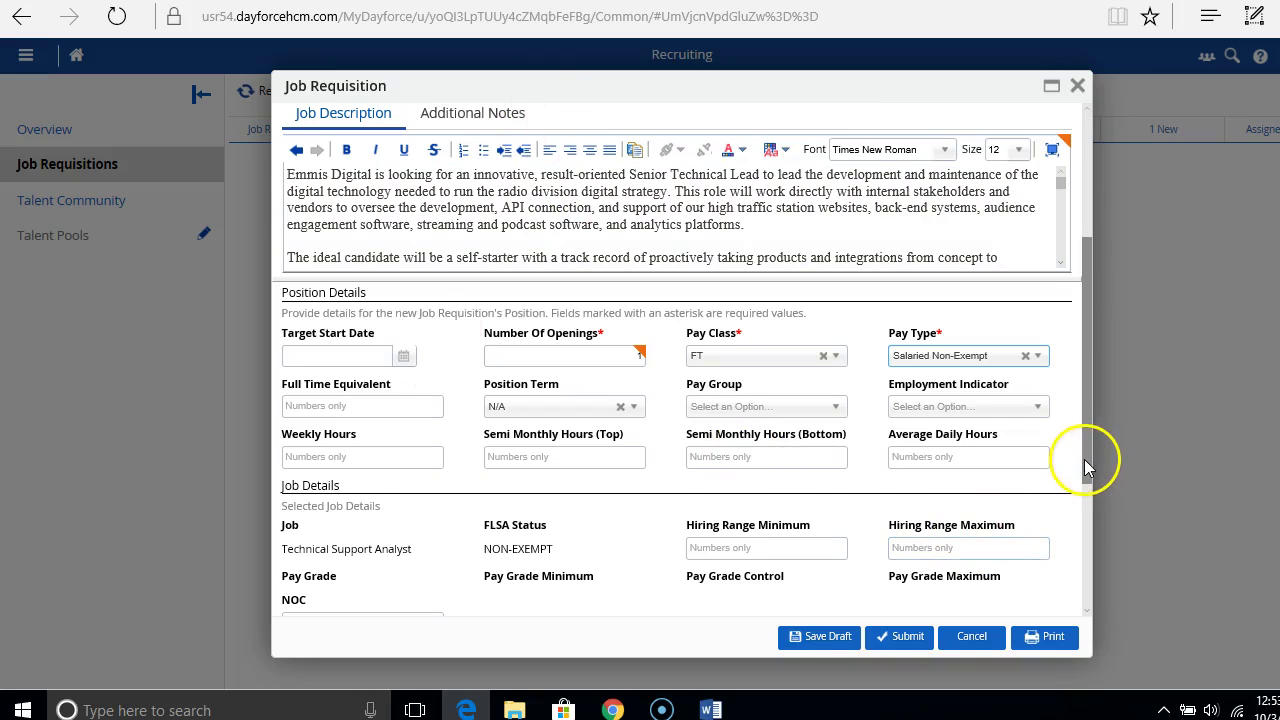
Step: Search the additional users by first name, give the second matching employee access to the requisition, and add another empty user row
{"action": "scroll", "coordinate": [1086, 457], "scroll_direction": "down", "scroll_amount": 1}
{"action": "left_click_drag", "start_coordinate": [1086, 510], "coordinate": [1087, 590]}
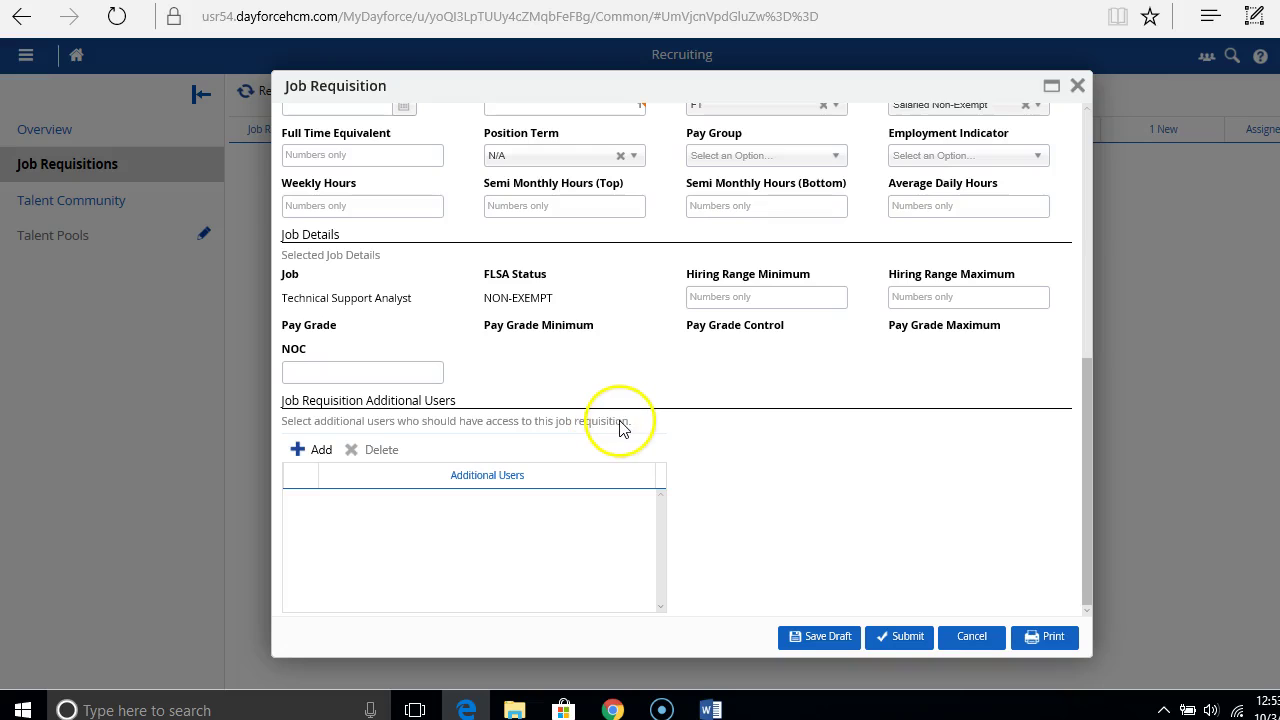
{"action": "left_click", "coordinate": [321, 458]}
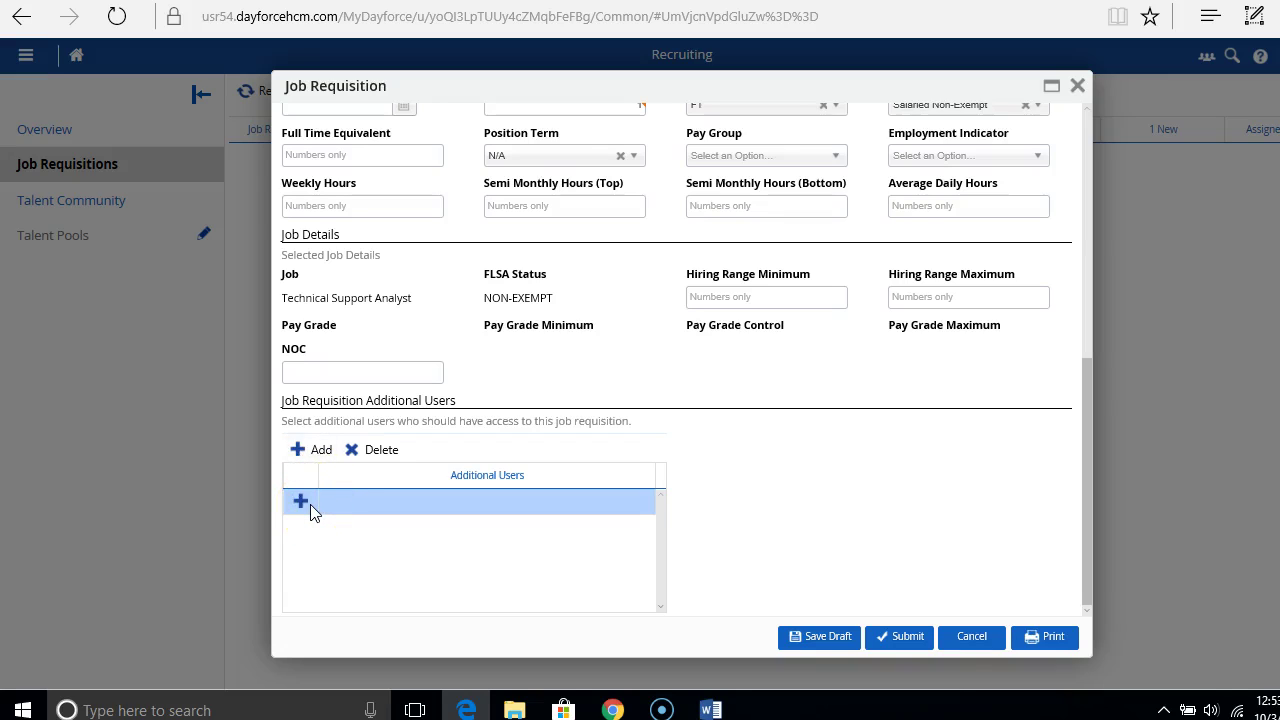
{"action": "left_click", "coordinate": [360, 501]}
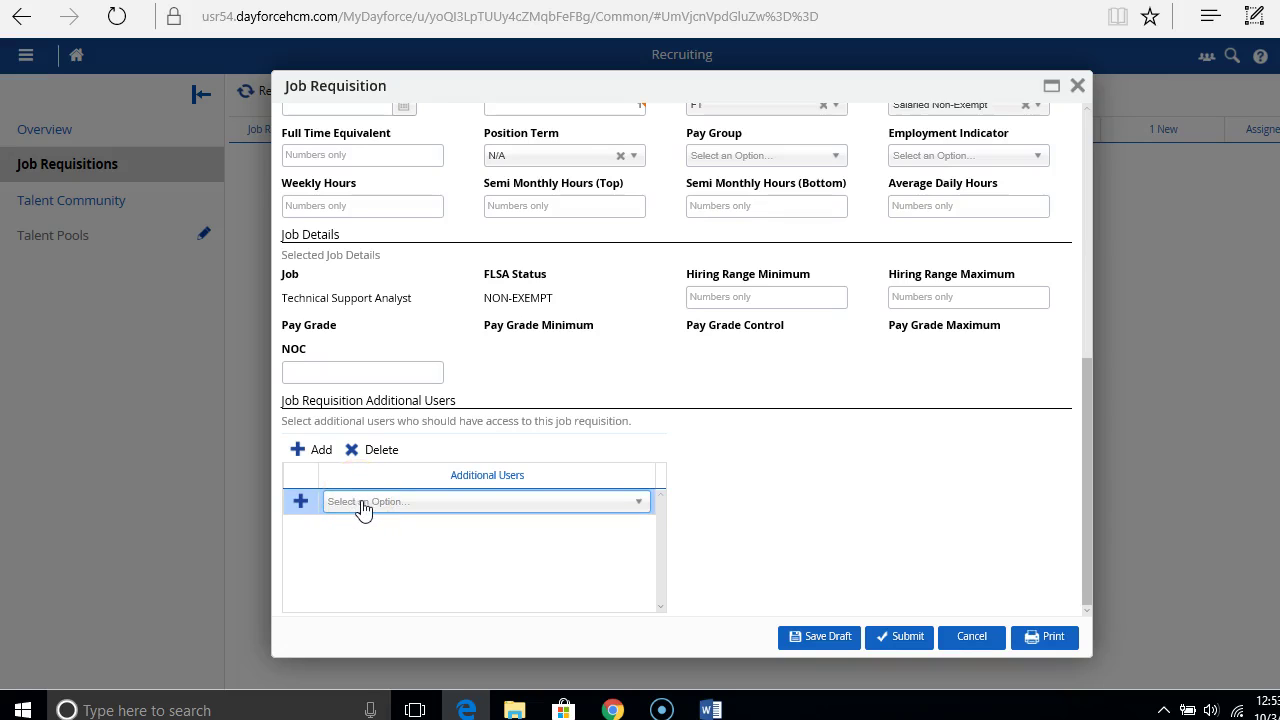
{"action": "left_click", "coordinate": [363, 506]}
{"action": "type", "text": "jpr"}
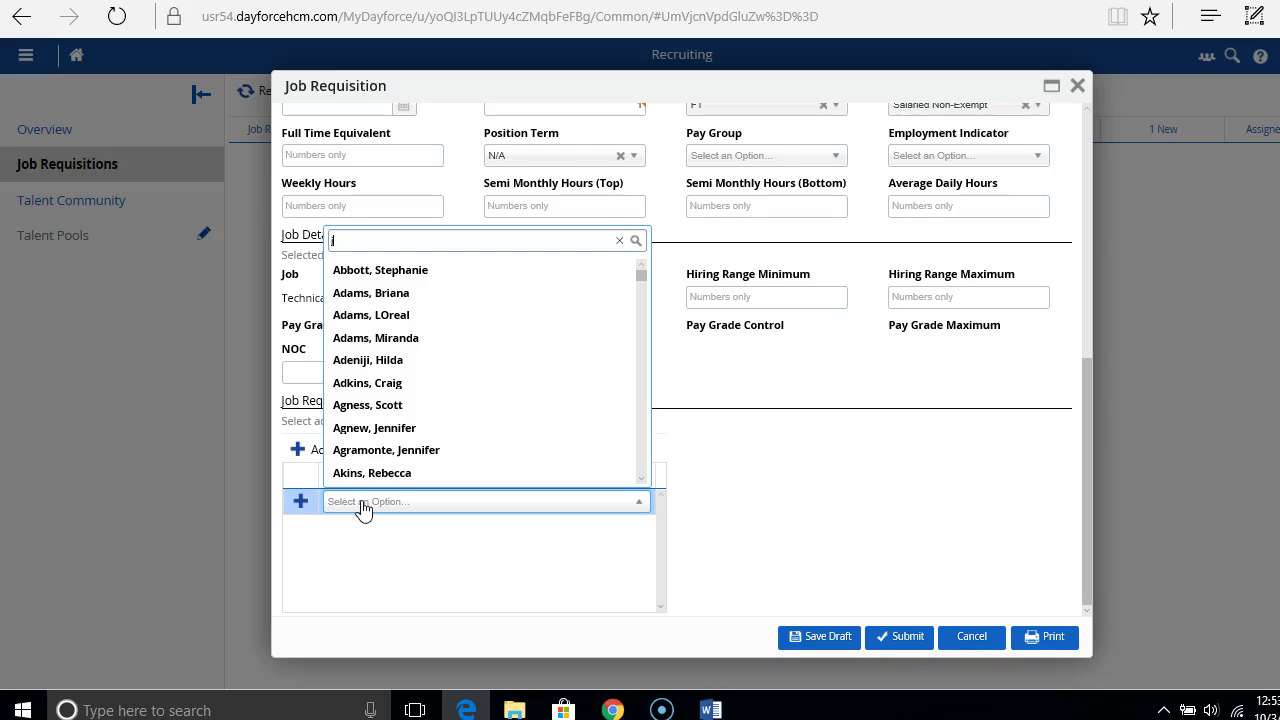
{"action": "key", "text": "BackSpace"}
{"action": "key", "text": "BackSpace"}
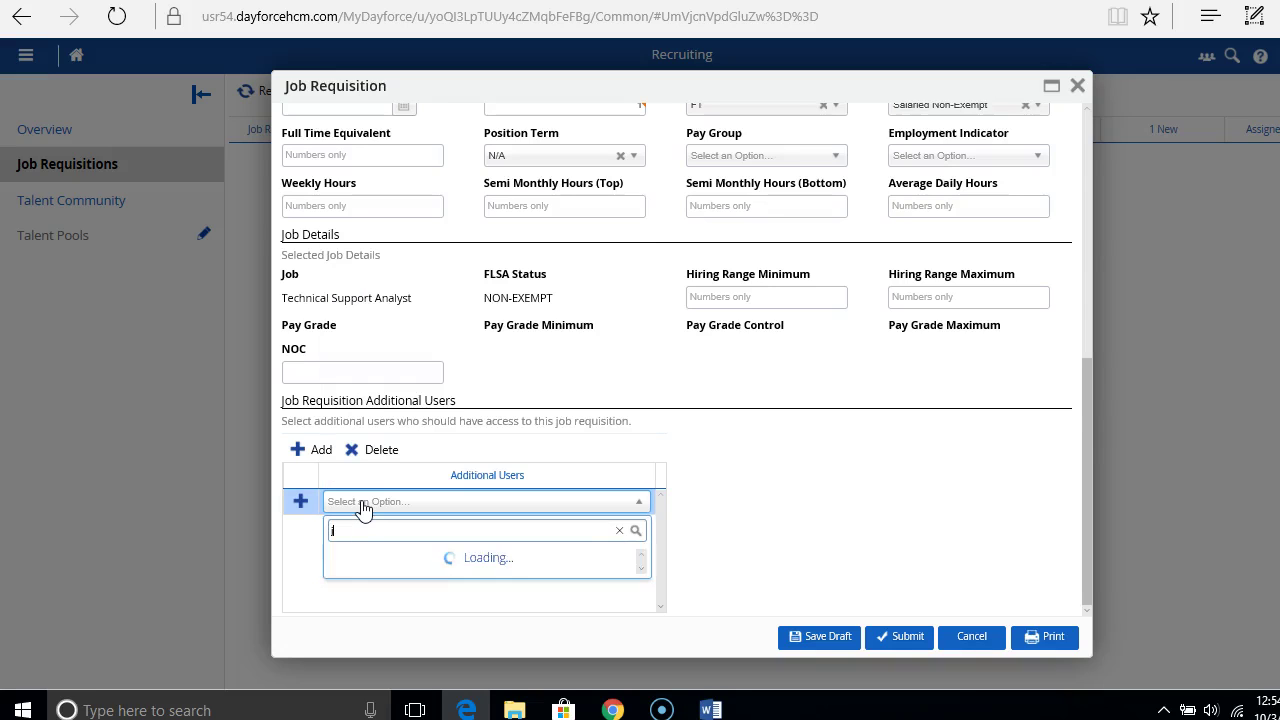
{"action": "type", "text": "or"}
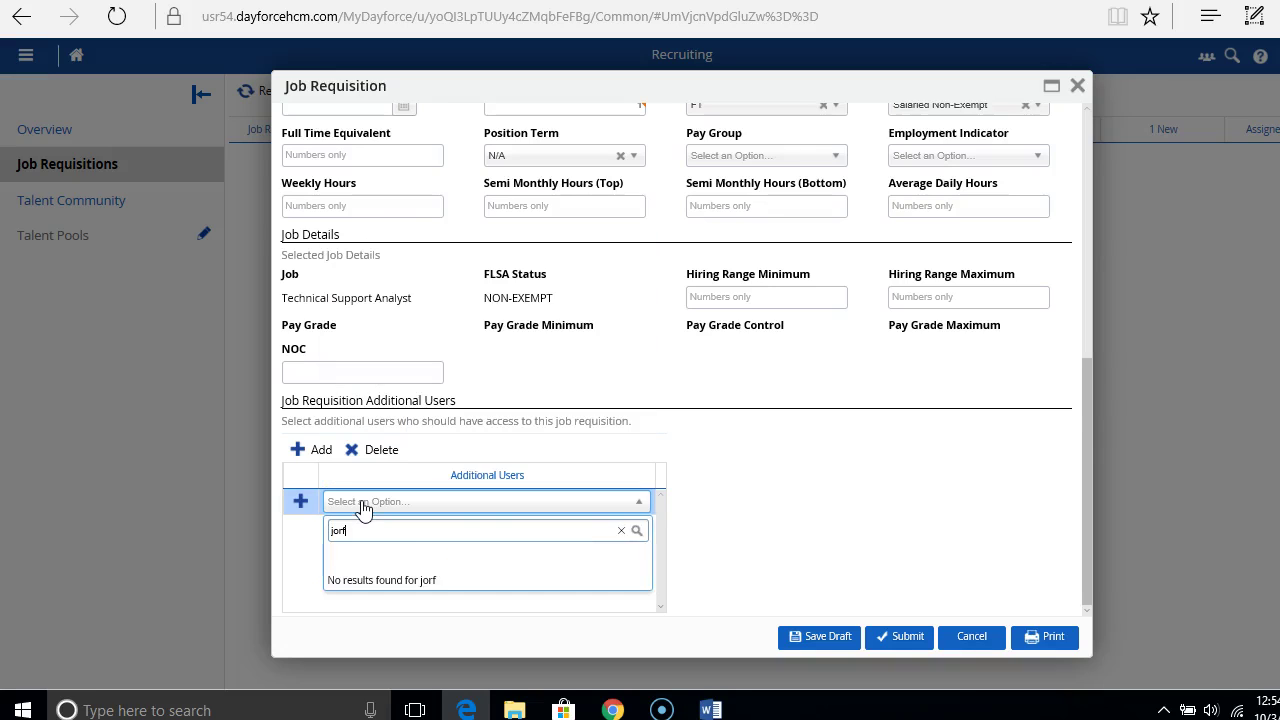
{"action": "type", "text": "d"}
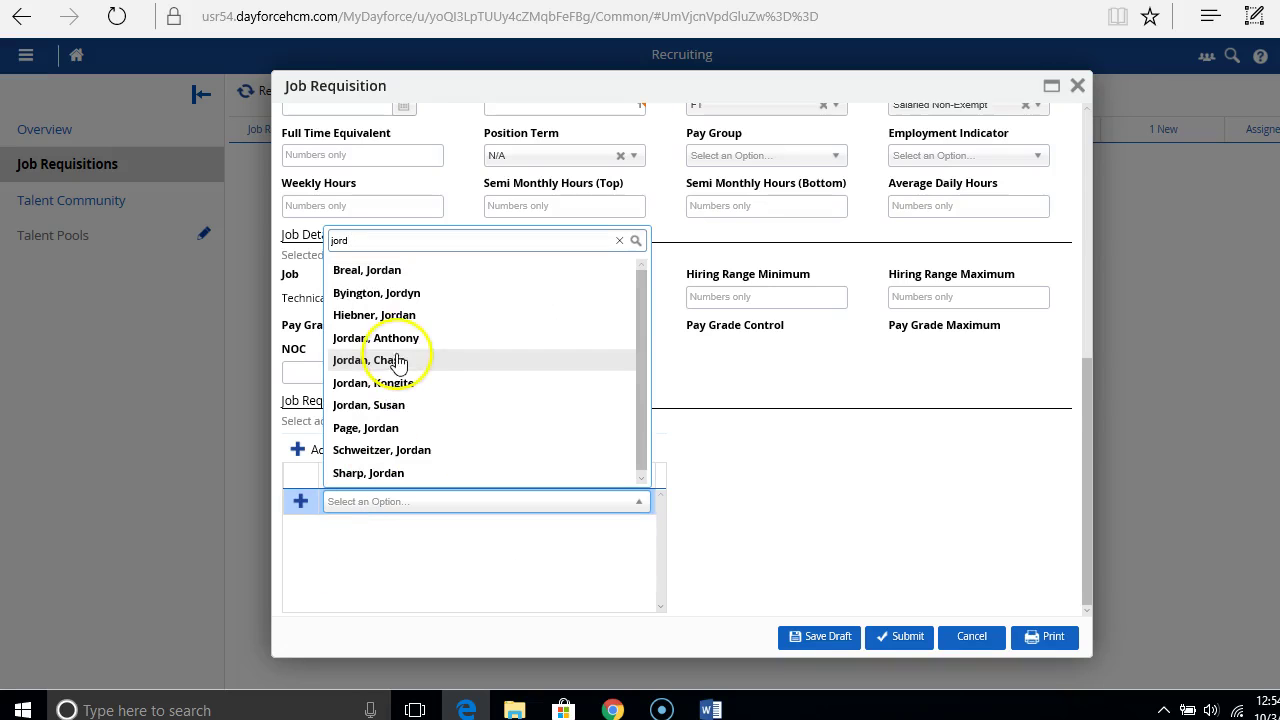
{"action": "left_click", "coordinate": [345, 292]}
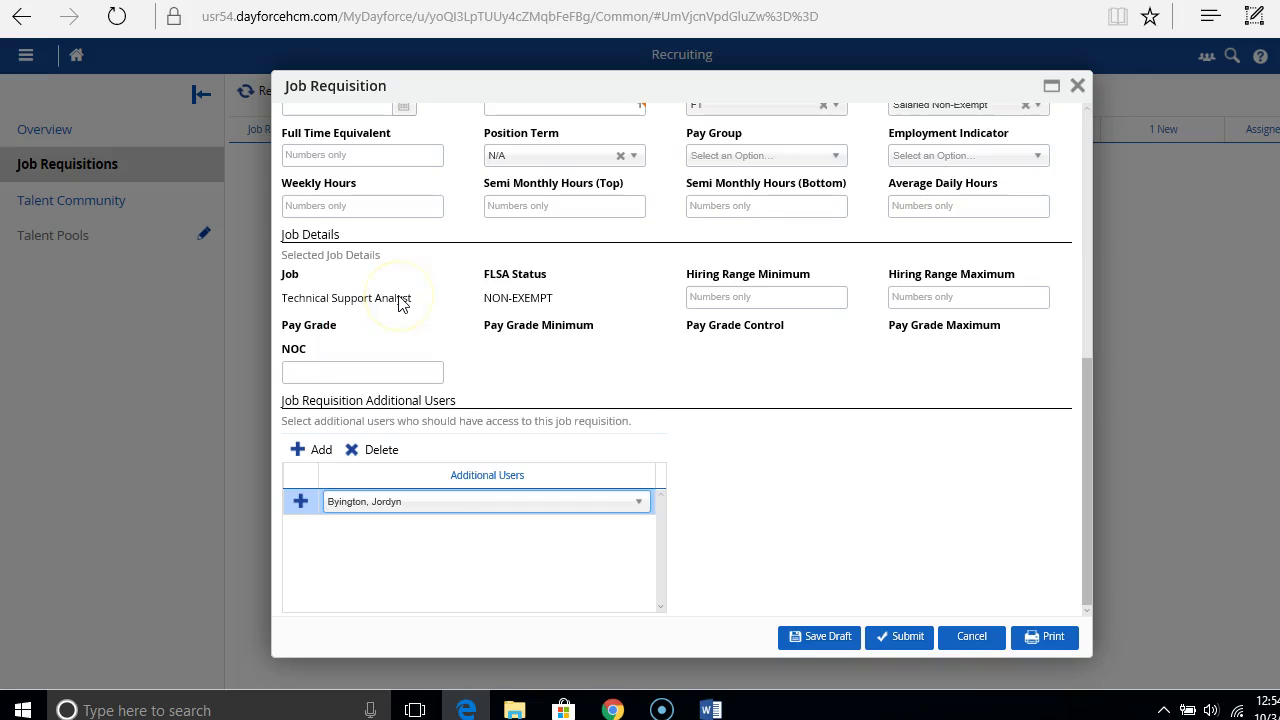
{"action": "left_click", "coordinate": [301, 501]}
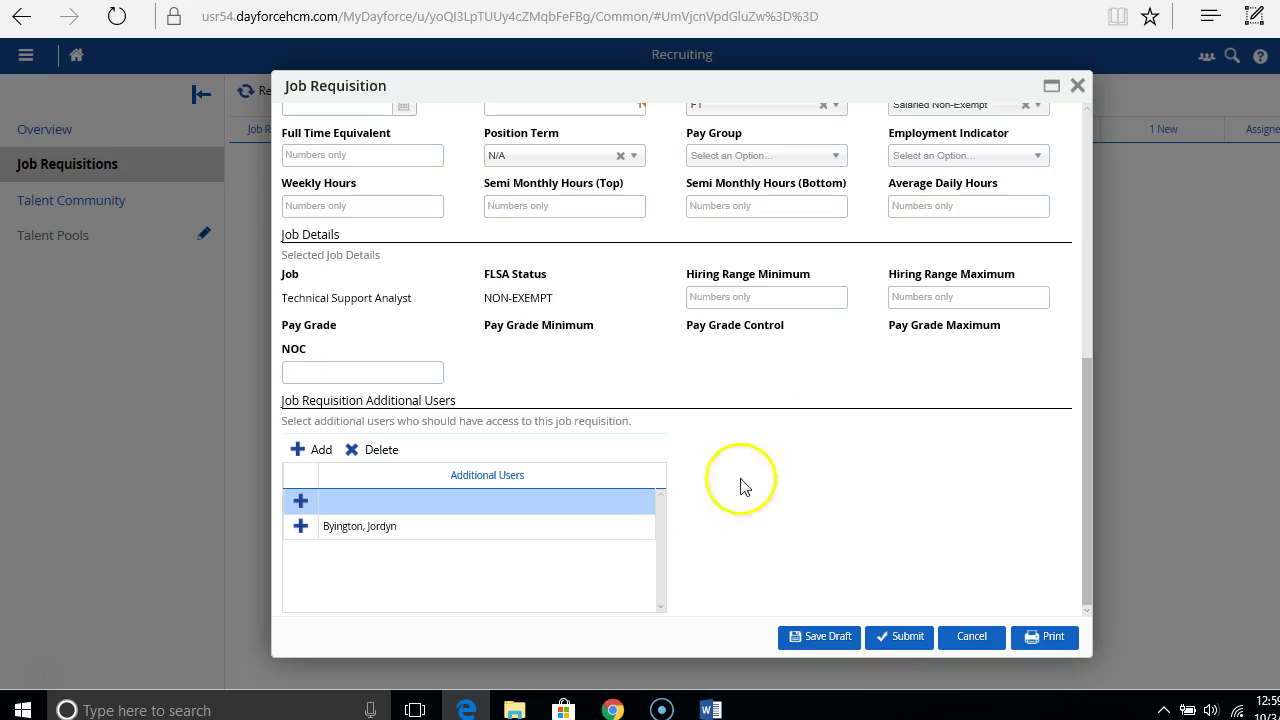
Step: Review the requisition's entries, set the pay group to Corporate and submit the requisition
{"action": "mouse_move", "coordinate": [1095, 381]}
{"action": "left_mouse_down"}
{"action": "mouse_move", "coordinate": [1087, 394]}
{"action": "mouse_move", "coordinate": [1086, 352]}
{"action": "mouse_move", "coordinate": [1088, 400]}
{"action": "left_mouse_up"}
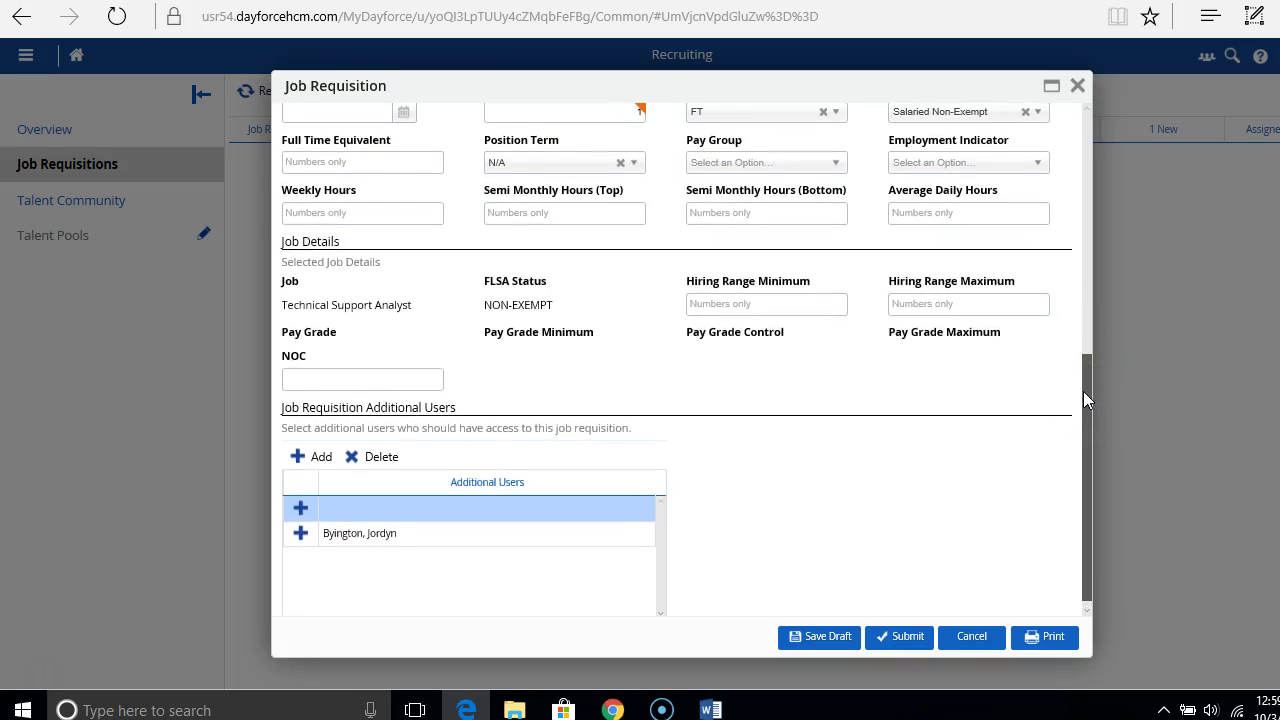
{"action": "left_click_drag", "start_coordinate": [1084, 392], "coordinate": [1084, 372]}
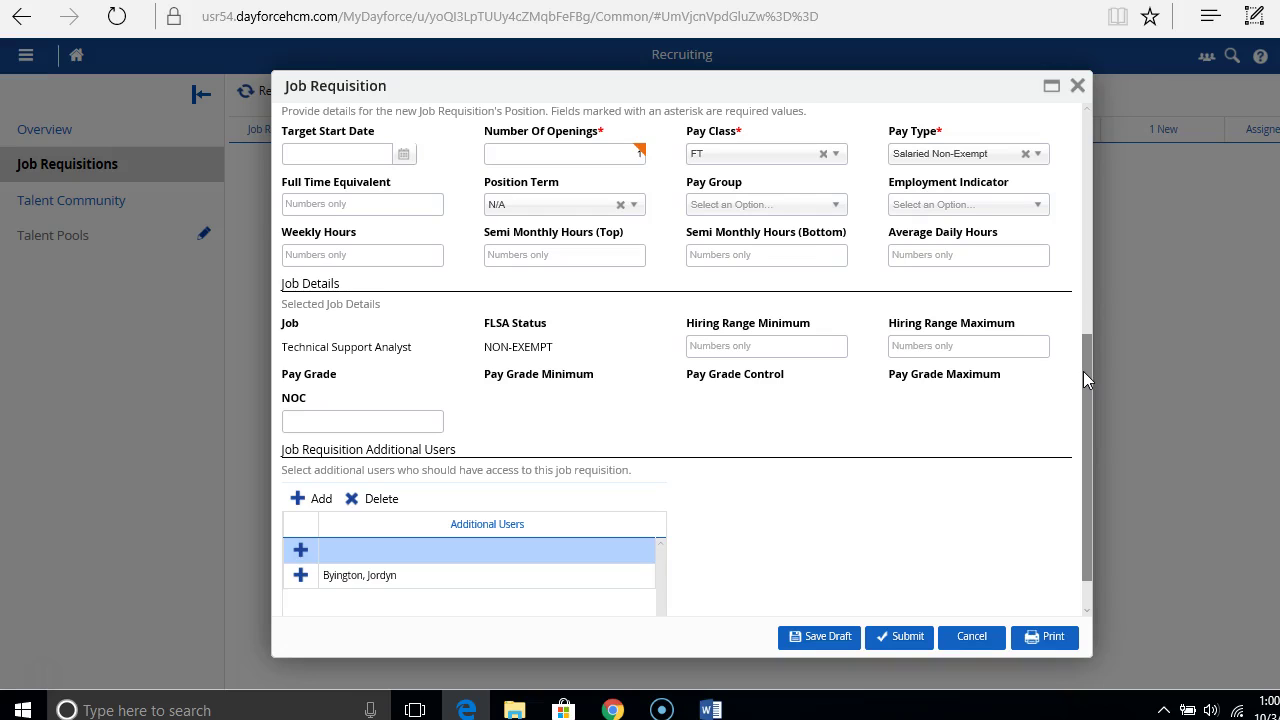
{"action": "left_click_drag", "start_coordinate": [1084, 371], "coordinate": [1066, 168]}
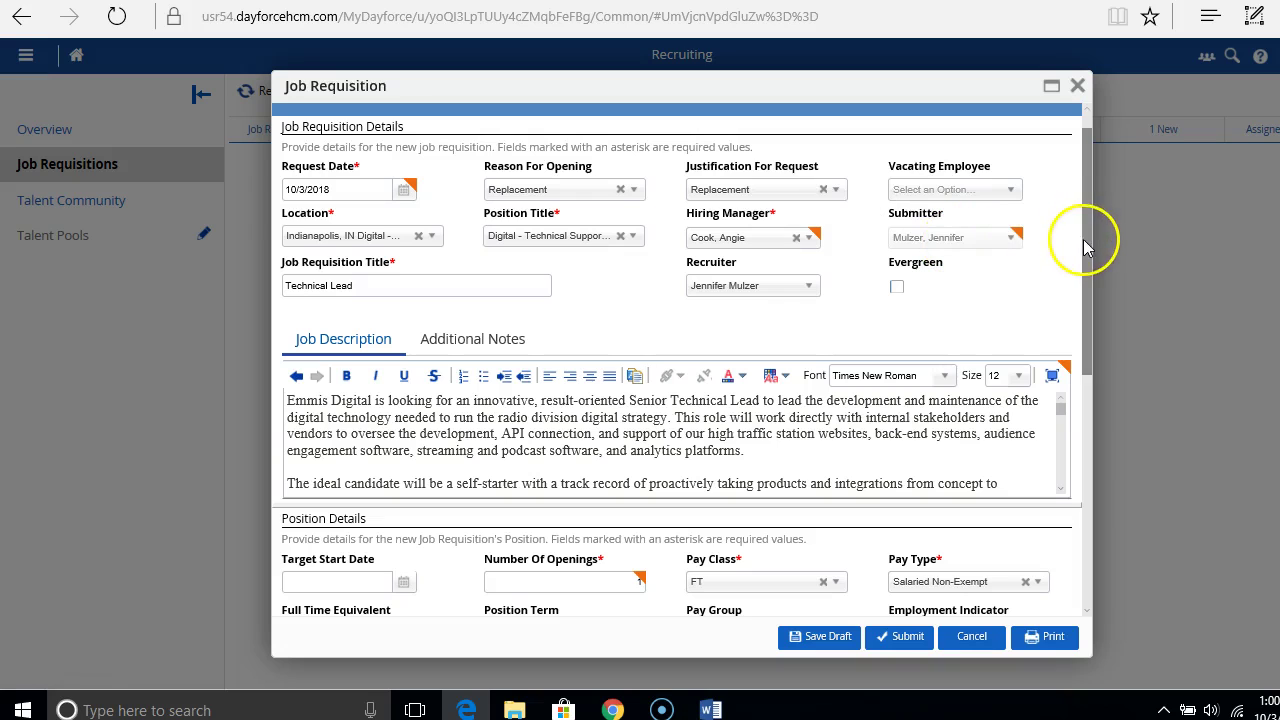
{"action": "left_click_drag", "start_coordinate": [1085, 242], "coordinate": [1107, 463]}
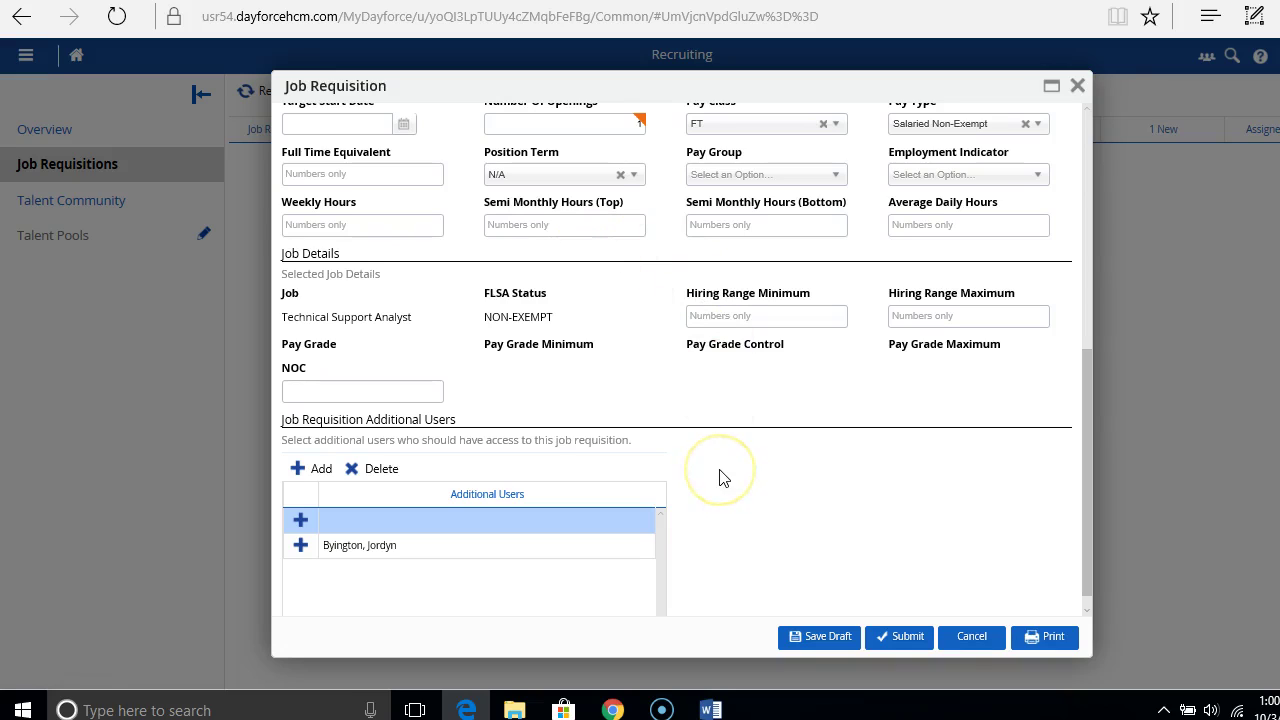
{"action": "left_click", "coordinate": [836, 178]}
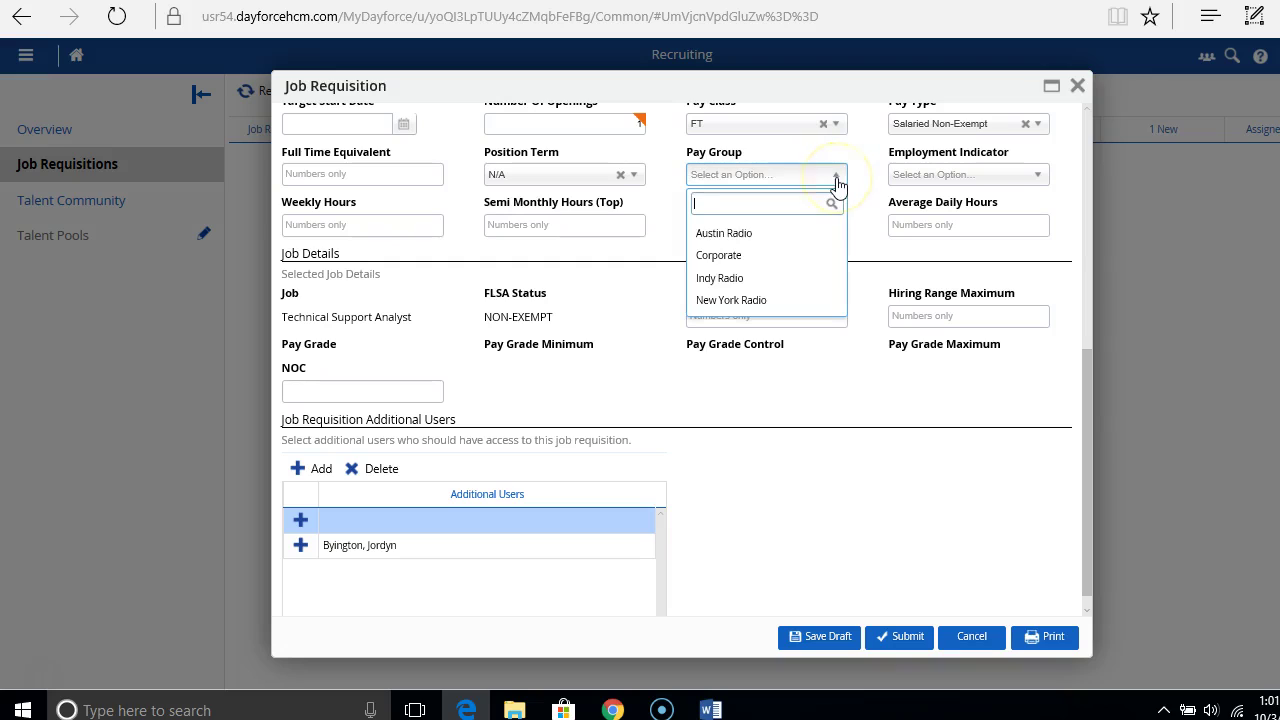
{"action": "left_click", "coordinate": [779, 257]}
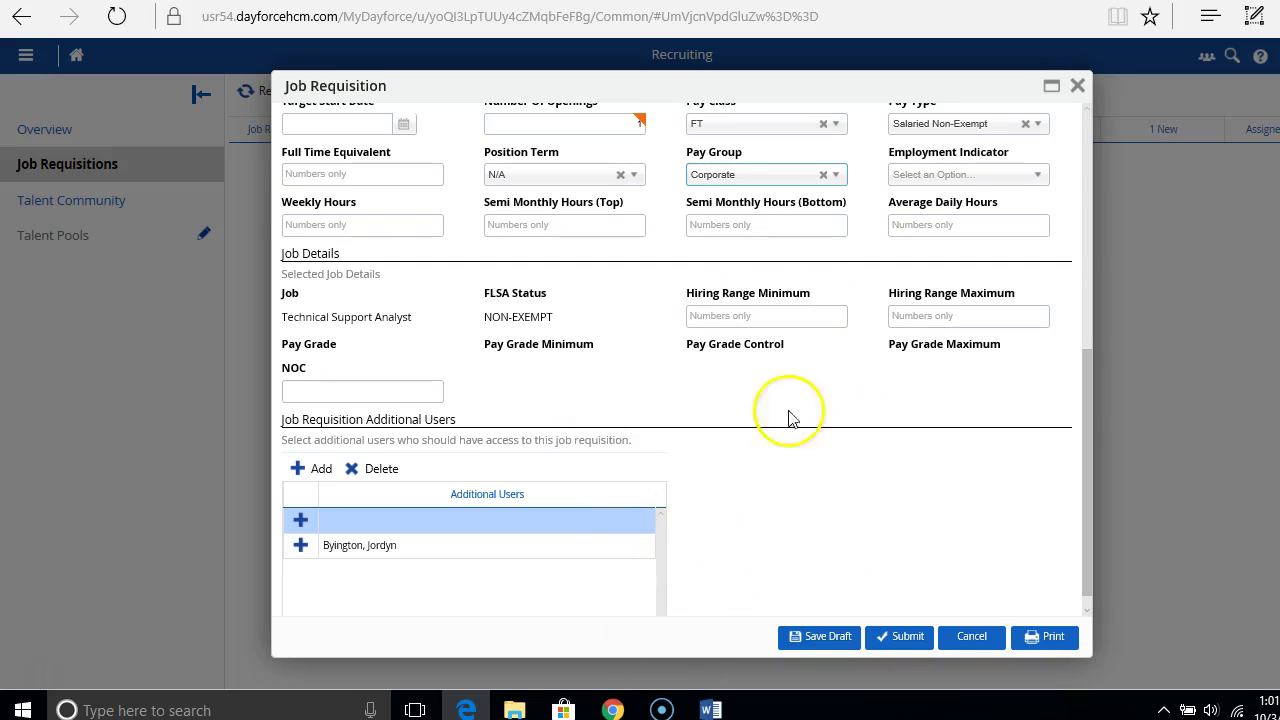
{"action": "left_click", "coordinate": [895, 637]}
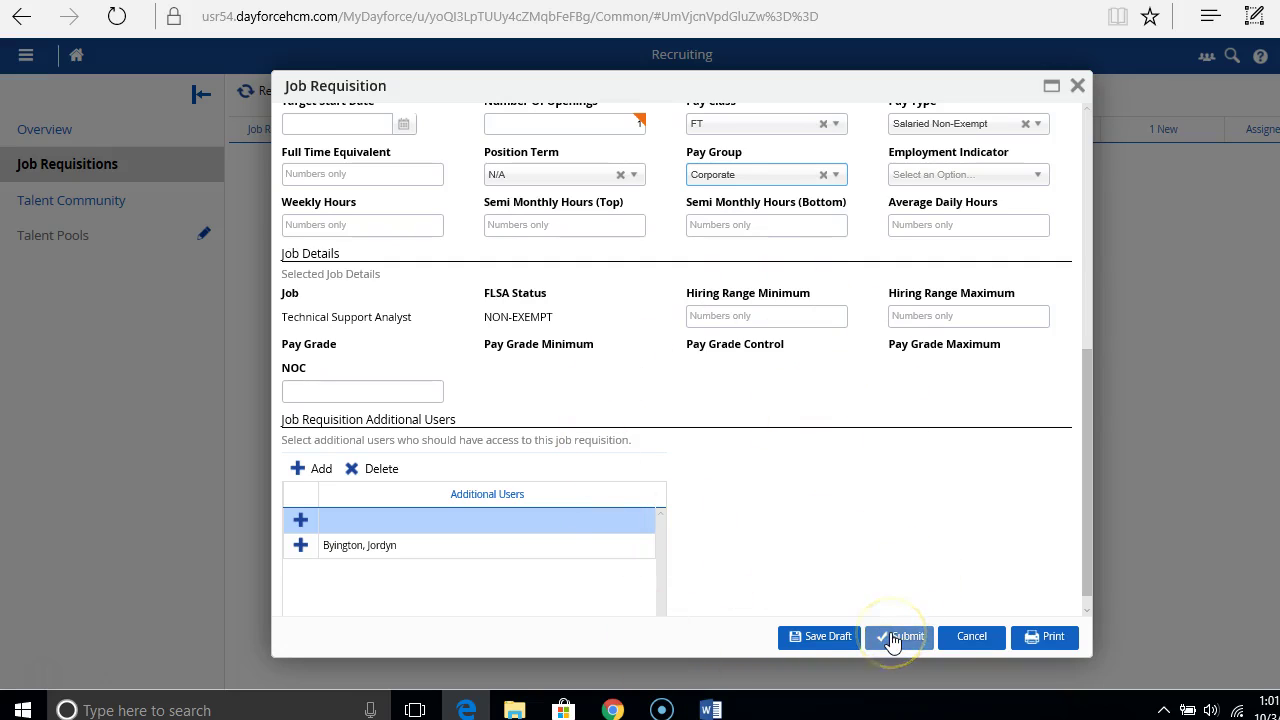